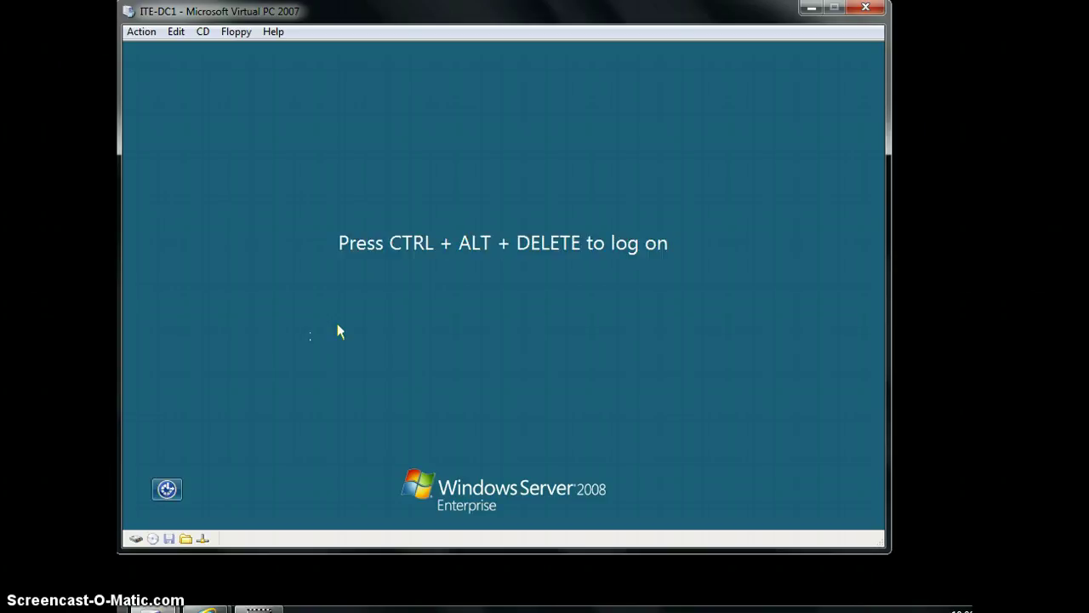
Step: Log on to the Windows Server 2008 virtual machine as ITE\Administrator by entering the account password
key("ctrl+alt+Delete")
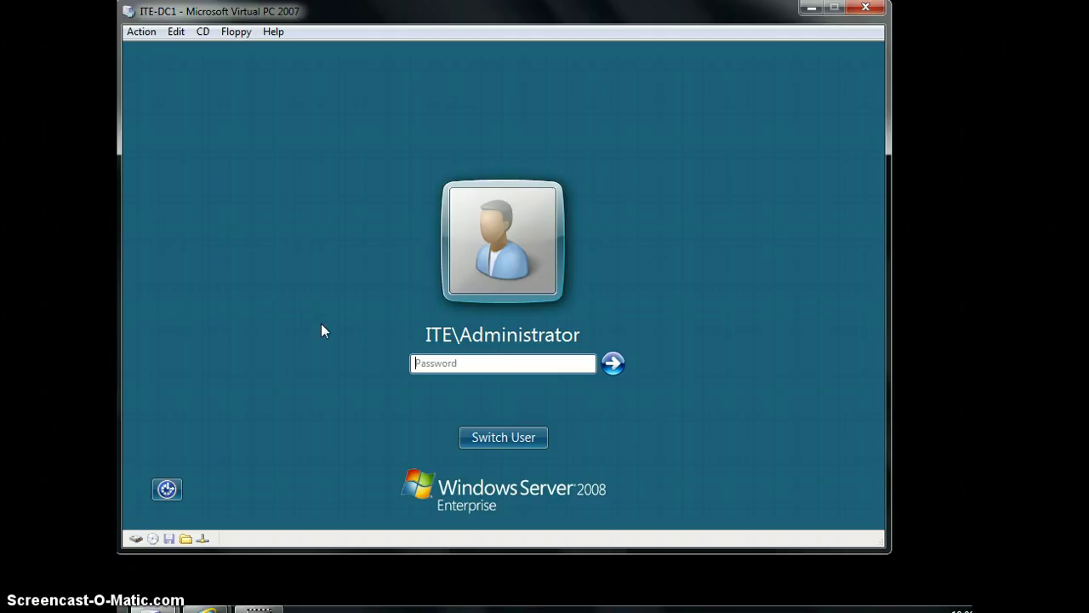
type("•••••••••")
key("Return")
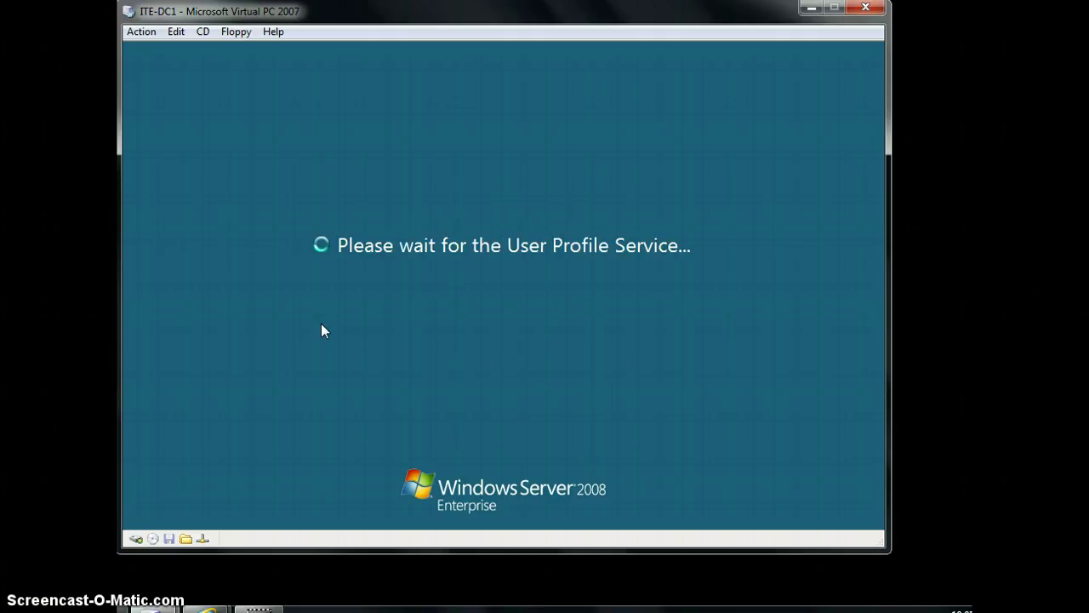
left_click(275, 212)
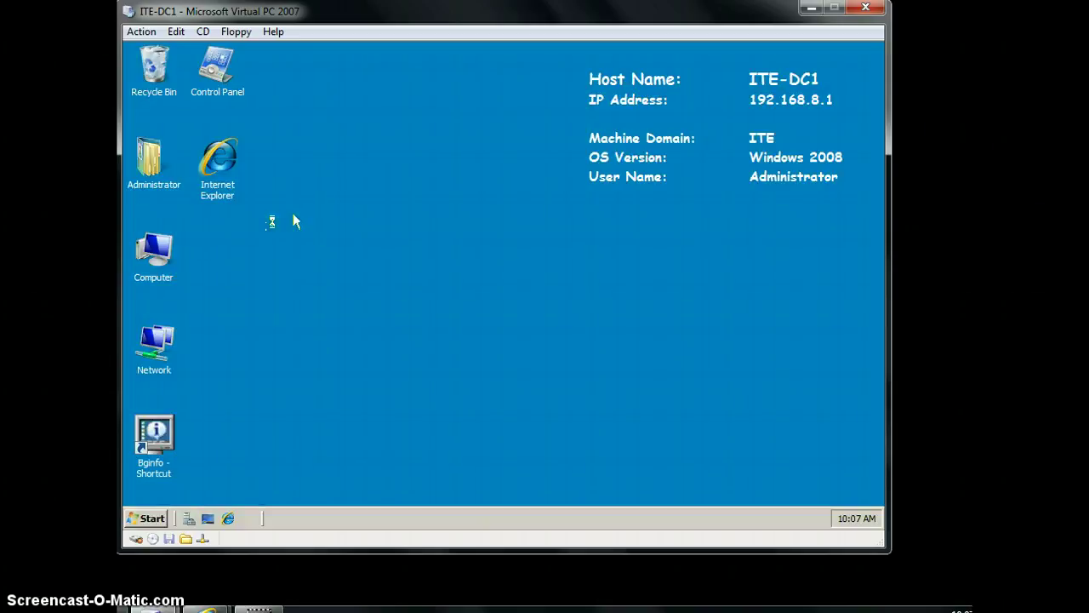
Step: Run mmc to open an empty management console and dismiss the virtual machine's sound notice
left_click(146, 517)
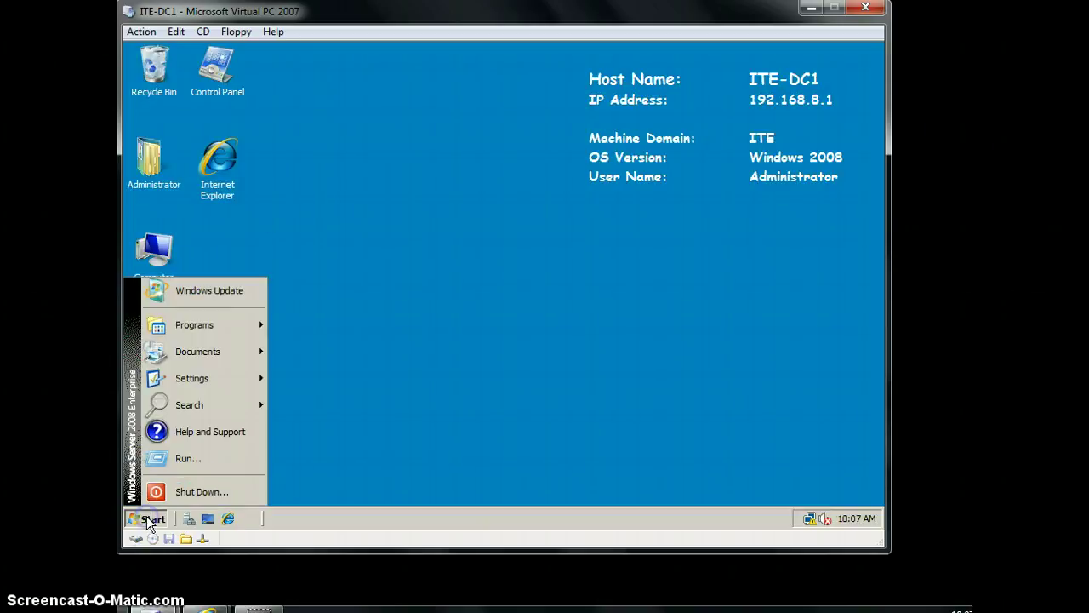
left_click(221, 459)
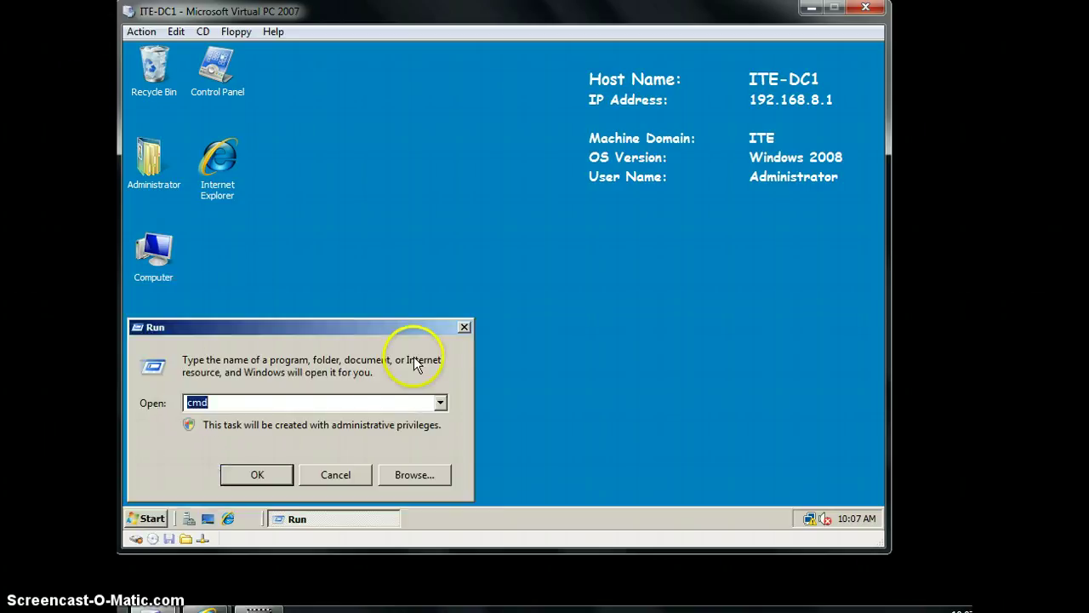
type("mmc")
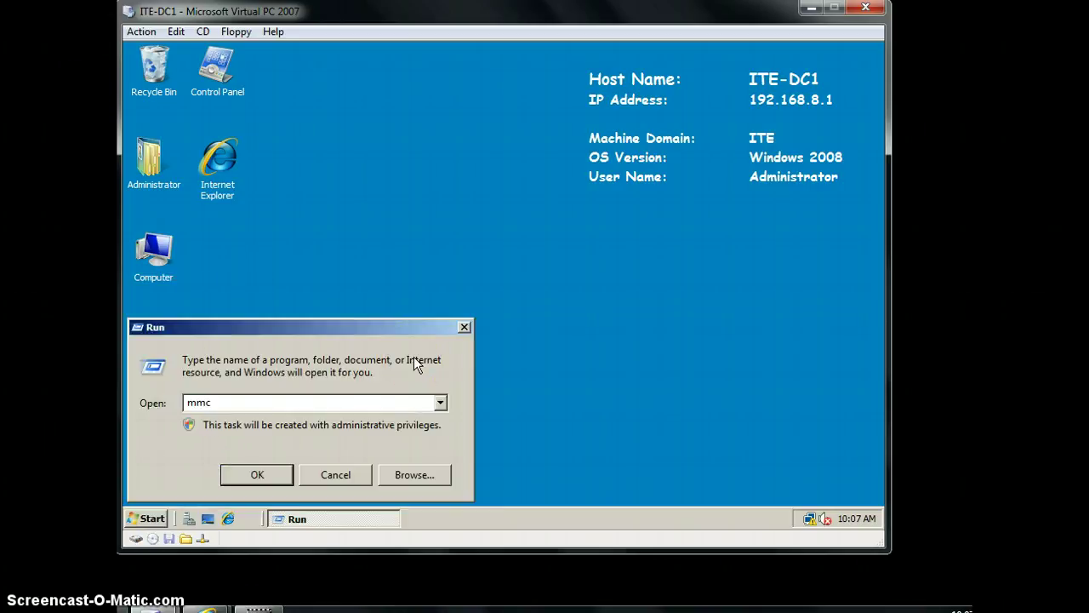
key("Return")
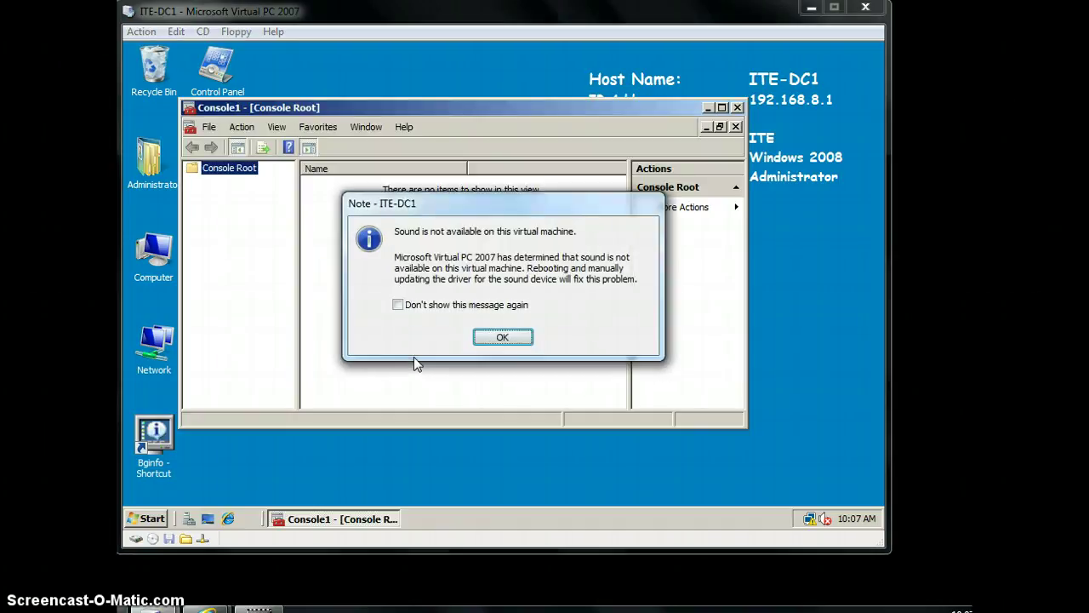
key("Return")
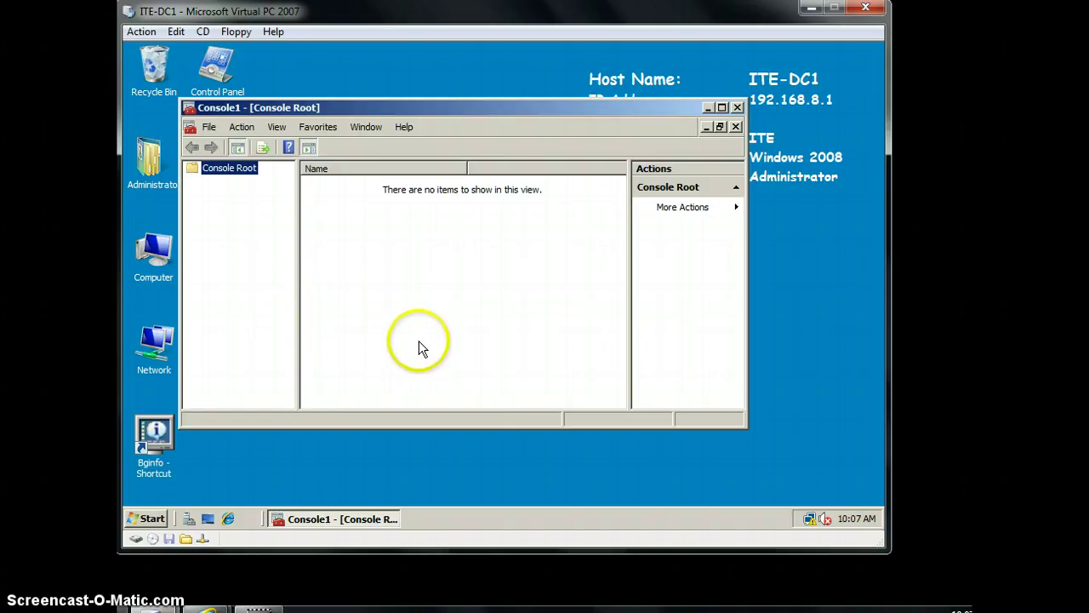
Step: Add the Security Templates snap-in to the console and expand its node in the console tree
left_click(209, 127)
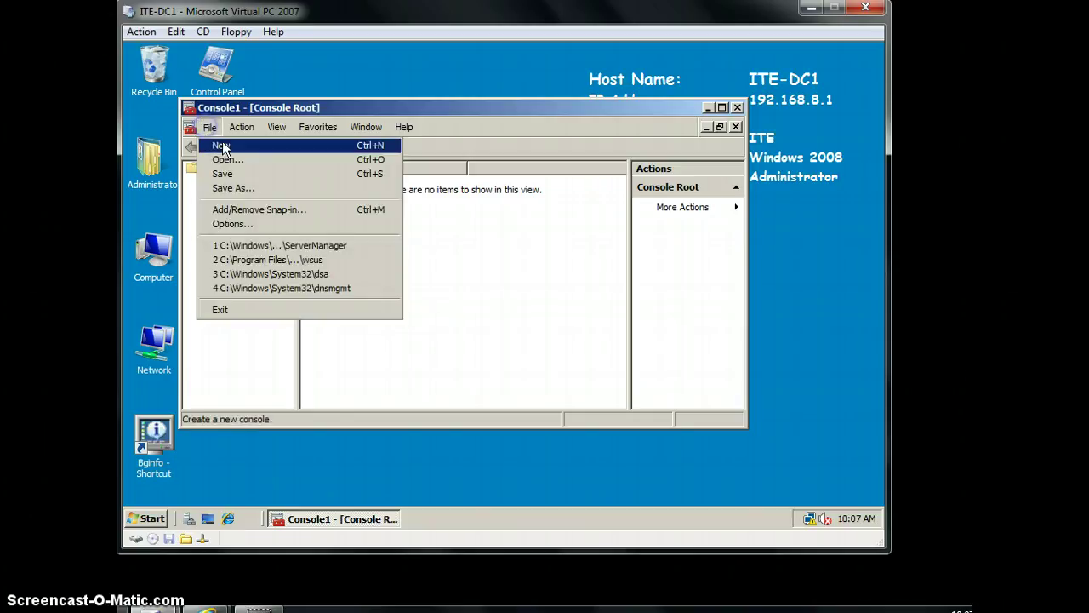
left_click(249, 211)
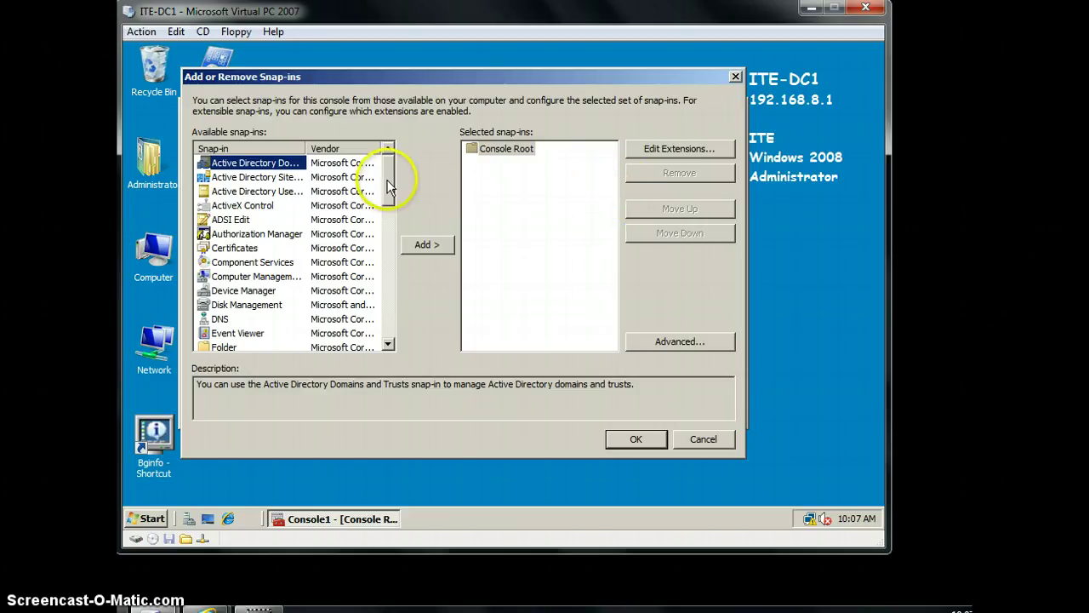
left_click_drag(386, 185, 377, 284)
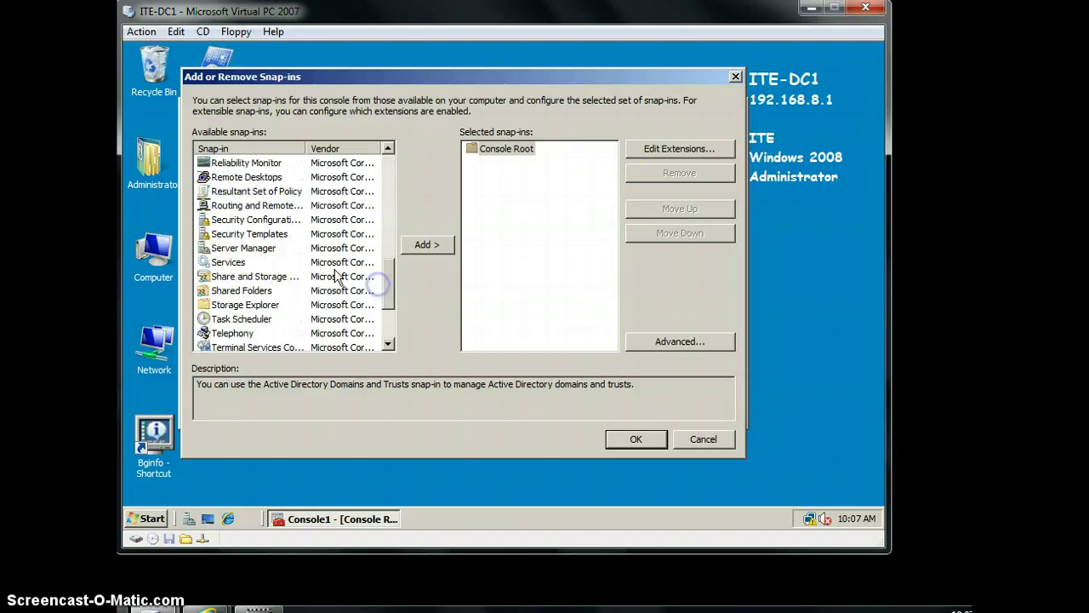
left_click(281, 235)
left_click(428, 245)
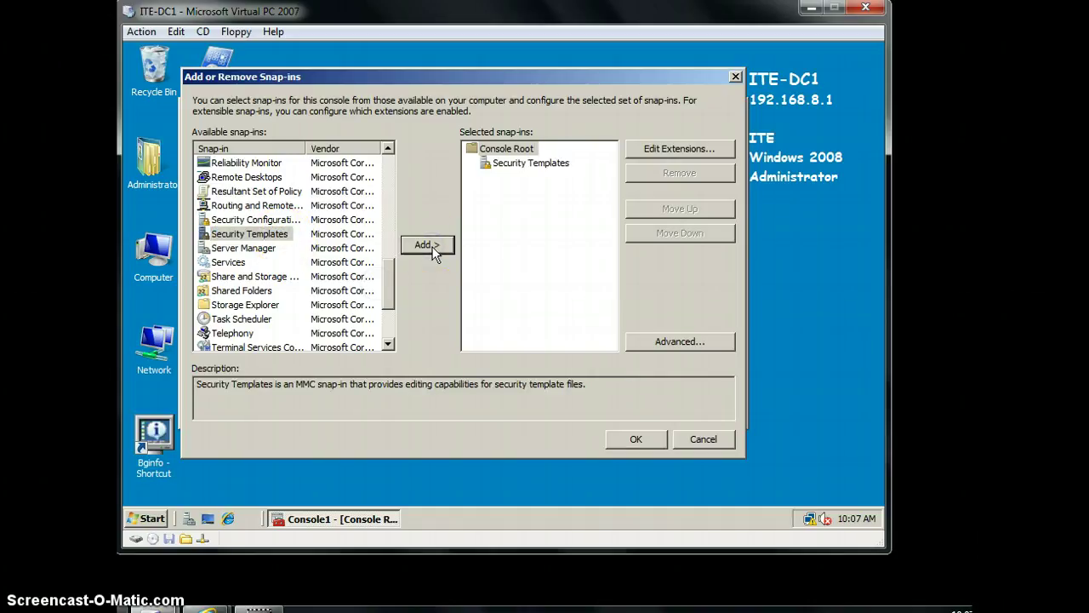
left_click(652, 444)
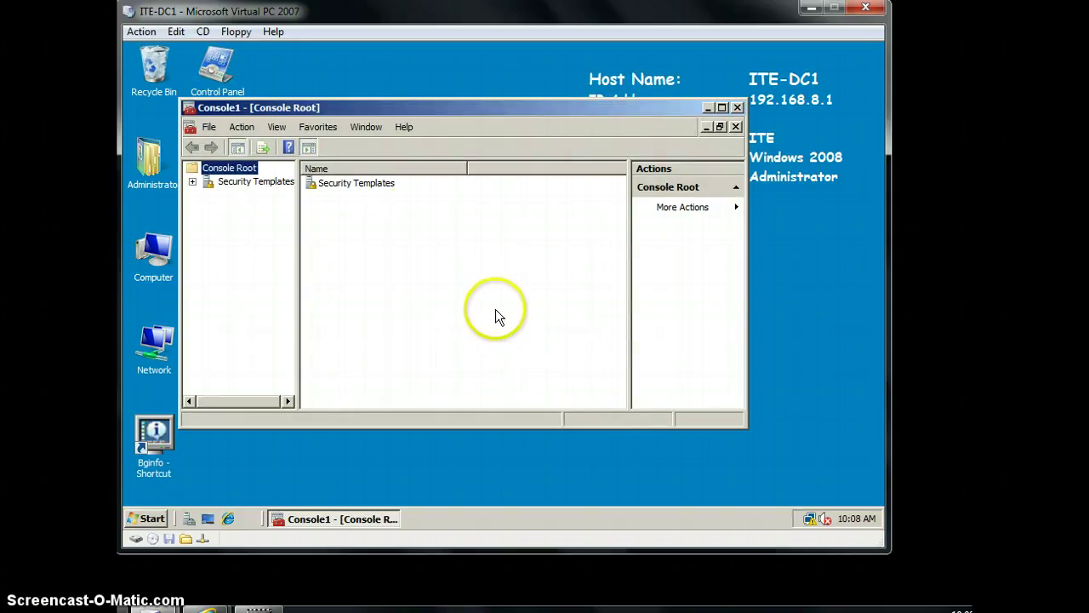
left_click(192, 181)
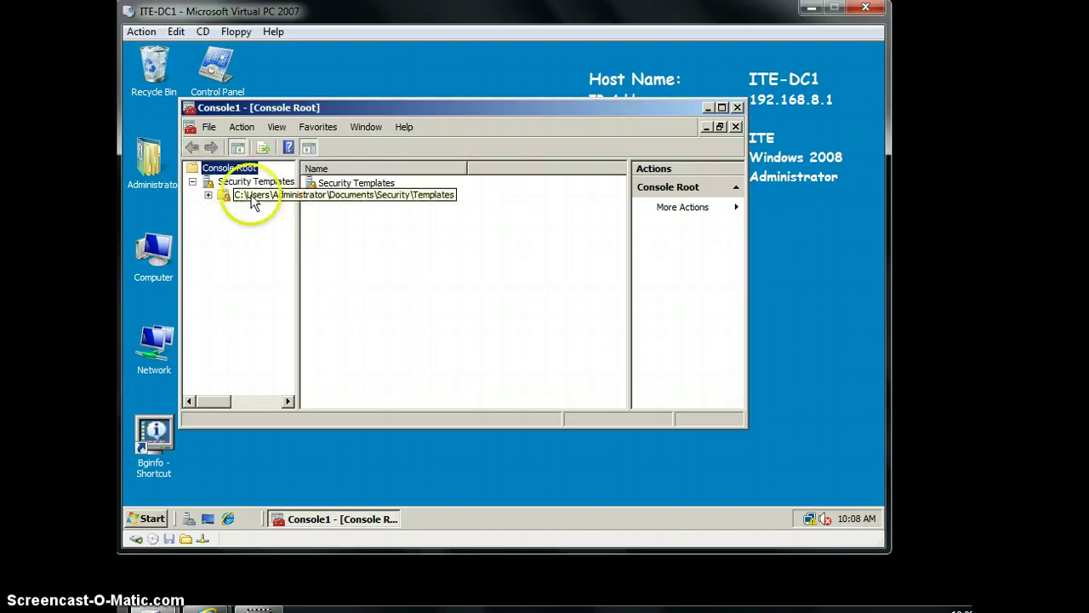
left_click(276, 185)
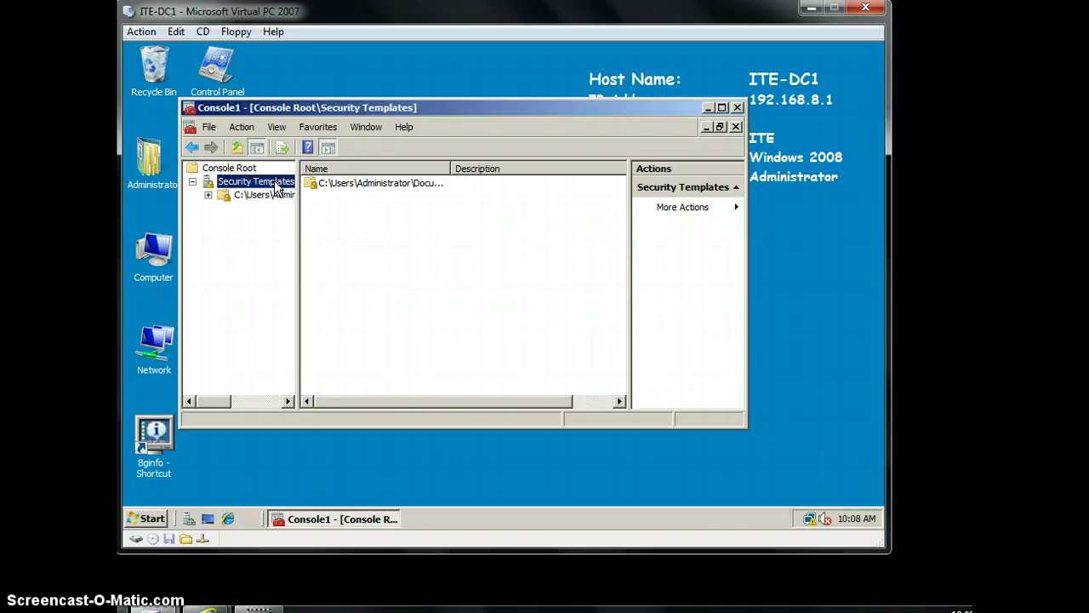
right_click(277, 185)
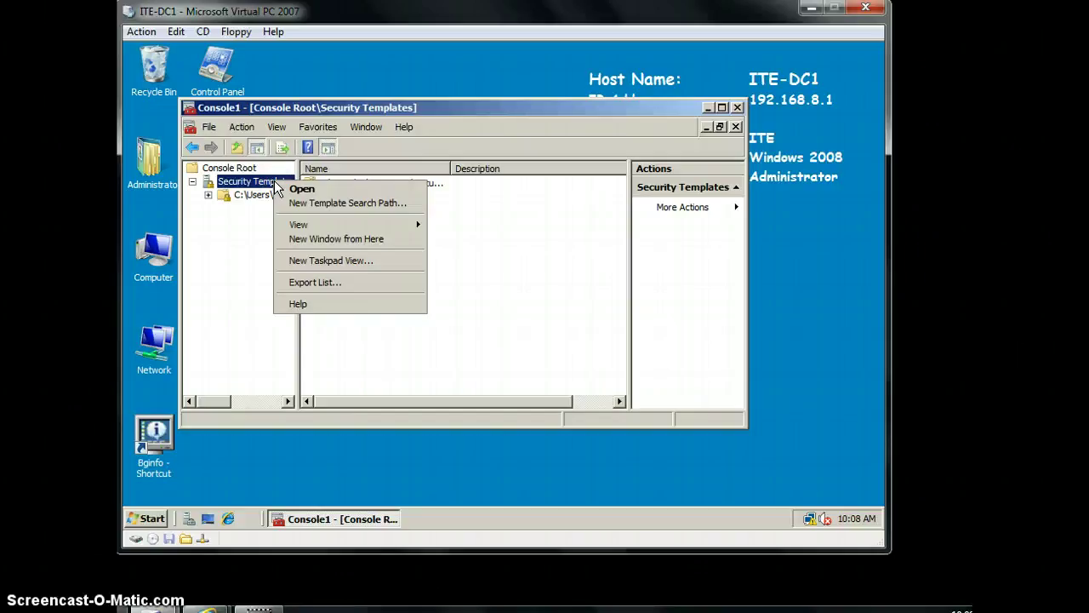
left_click(401, 205)
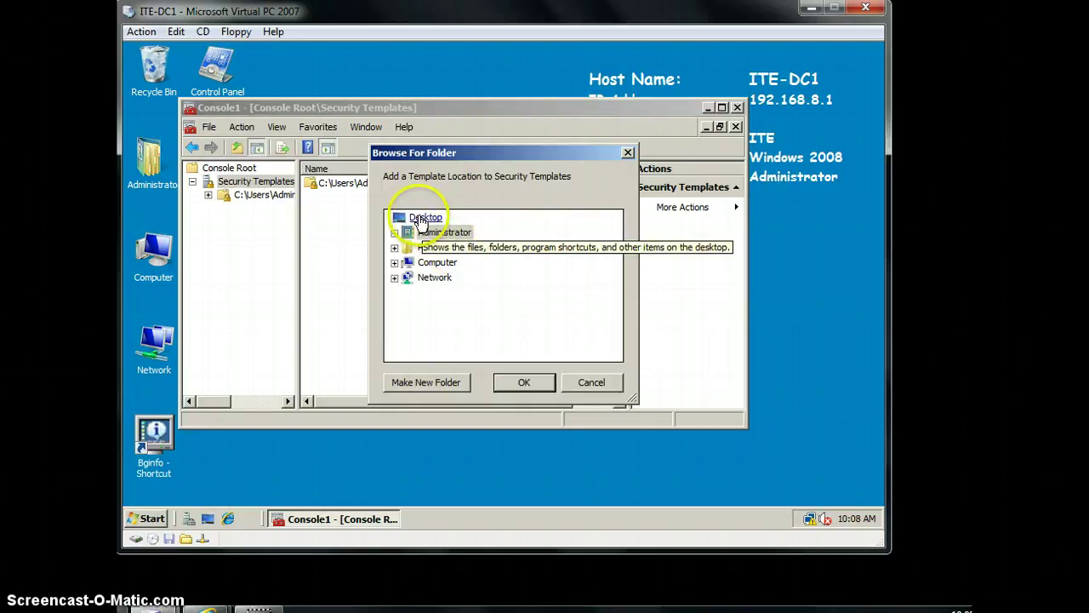
left_click(430, 382)
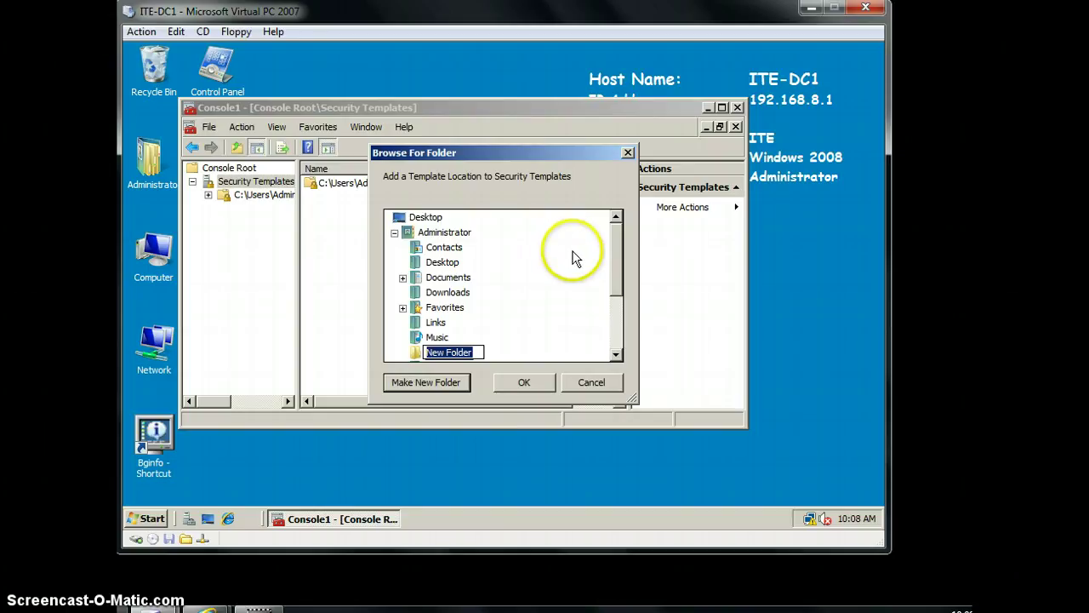
left_click(610, 383)
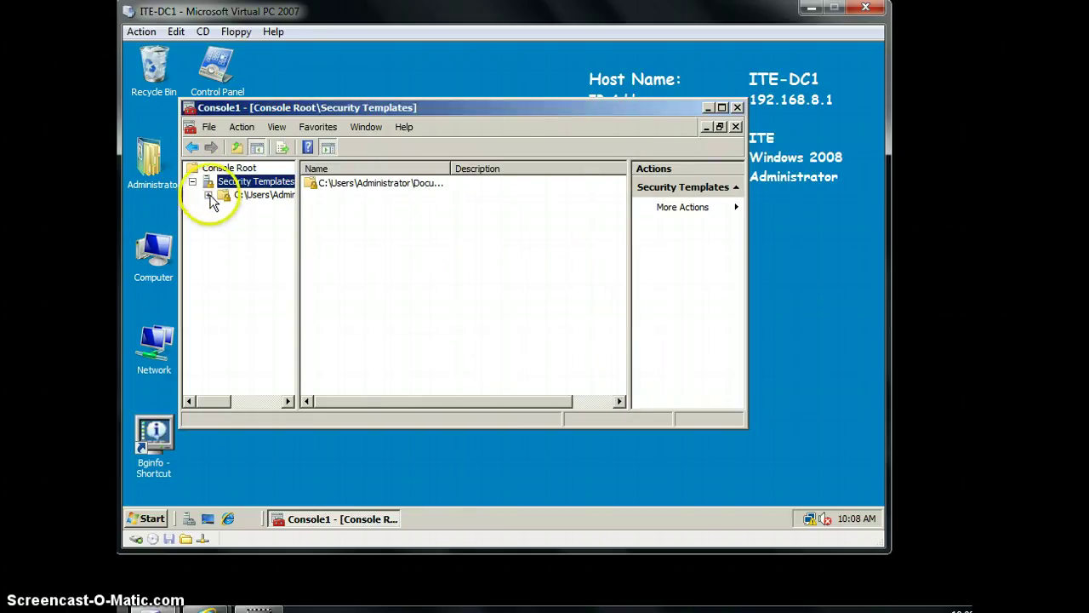
left_click(257, 195)
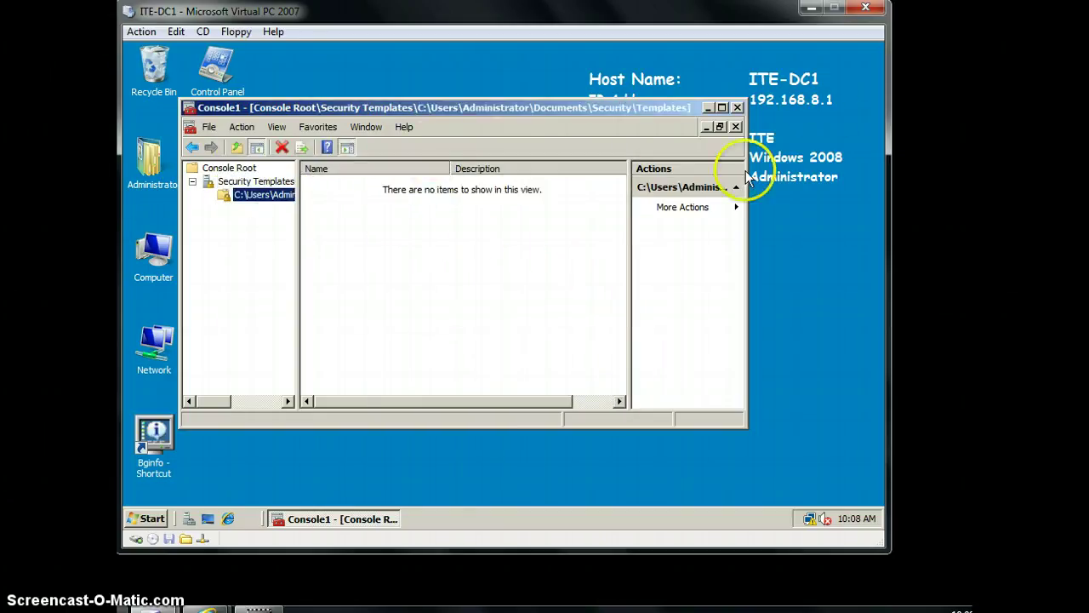
right_click(253, 197)
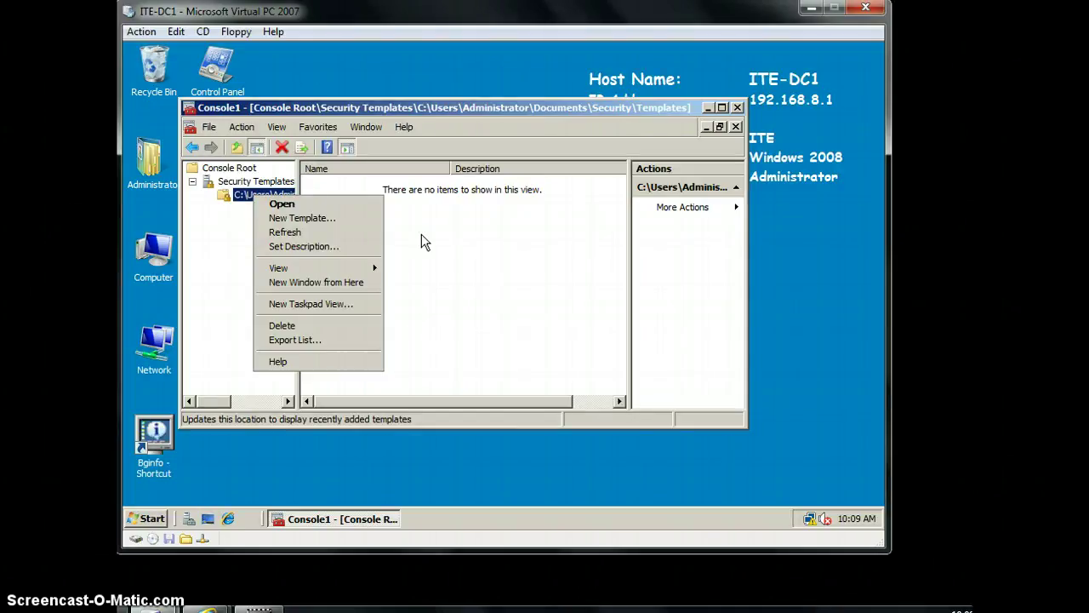
left_click(356, 219)
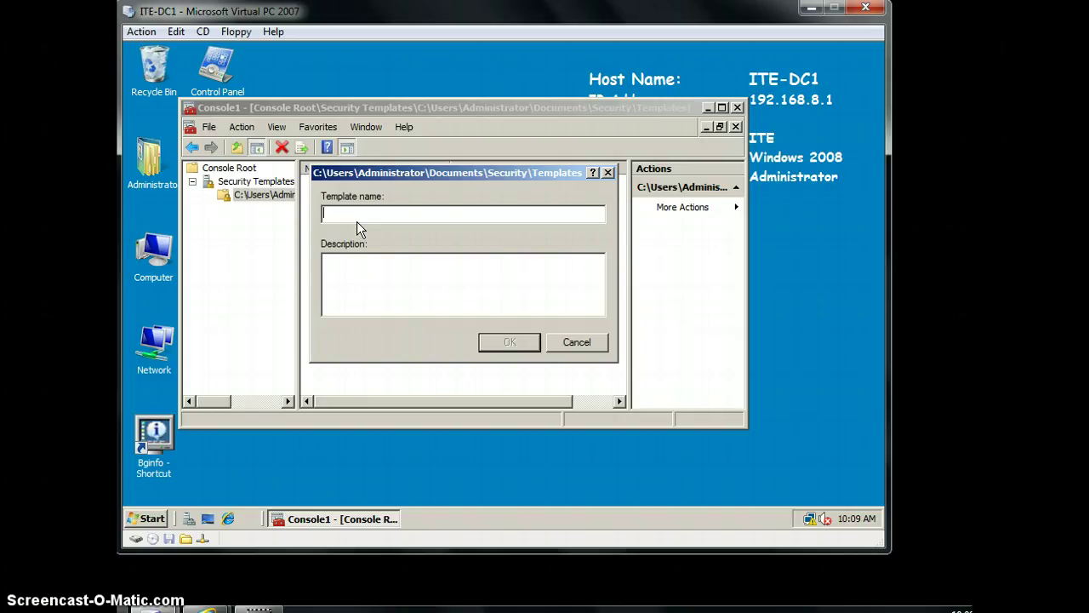
left_click(594, 342)
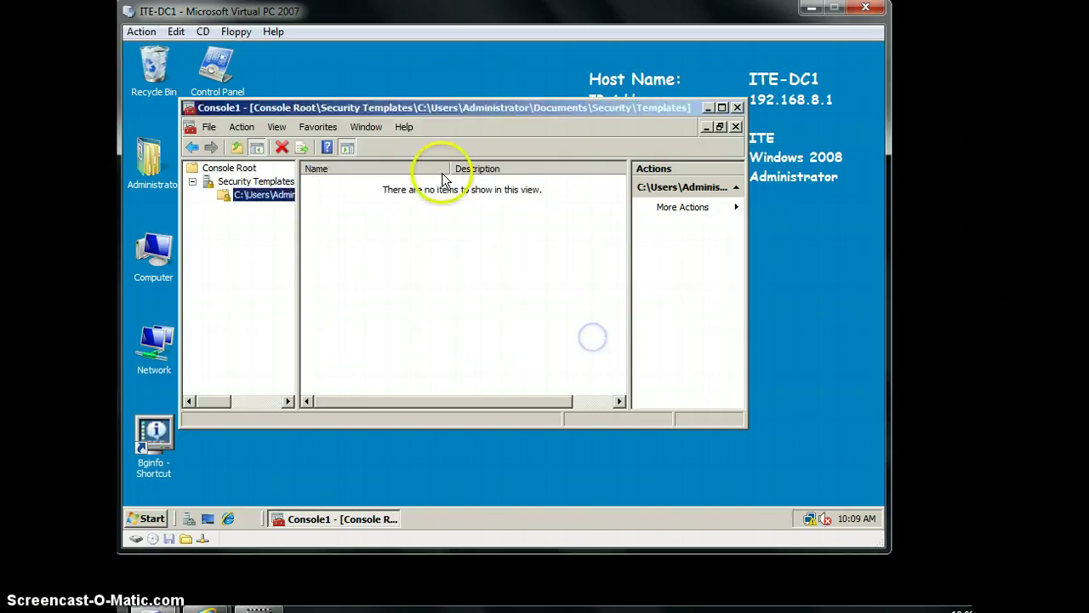
left_click(247, 183)
right_click(247, 183)
left_click(425, 199)
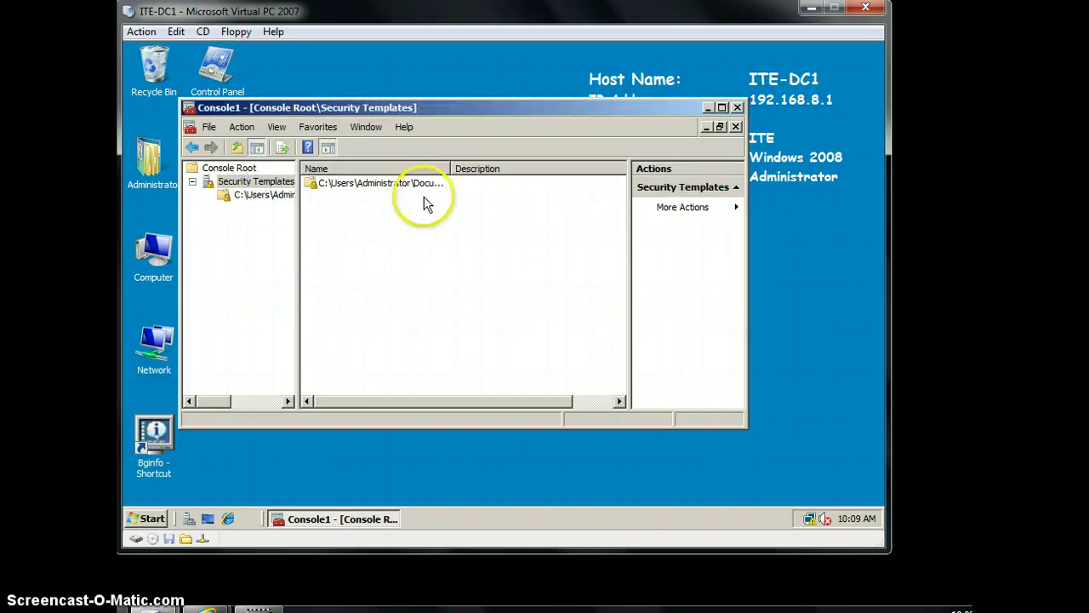
double_click(421, 184)
left_click(247, 182)
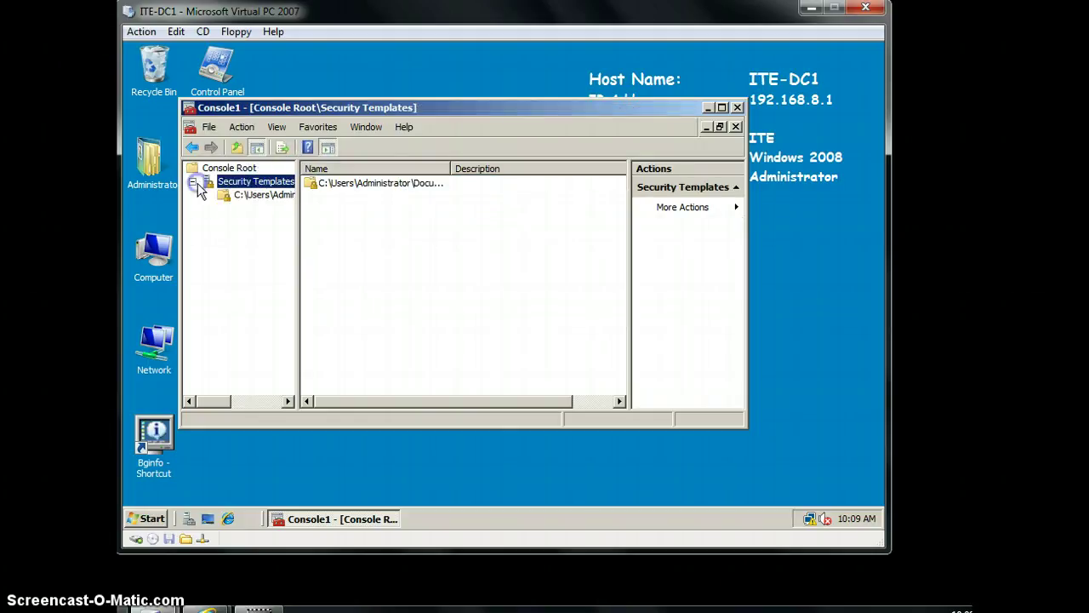
right_click(263, 182)
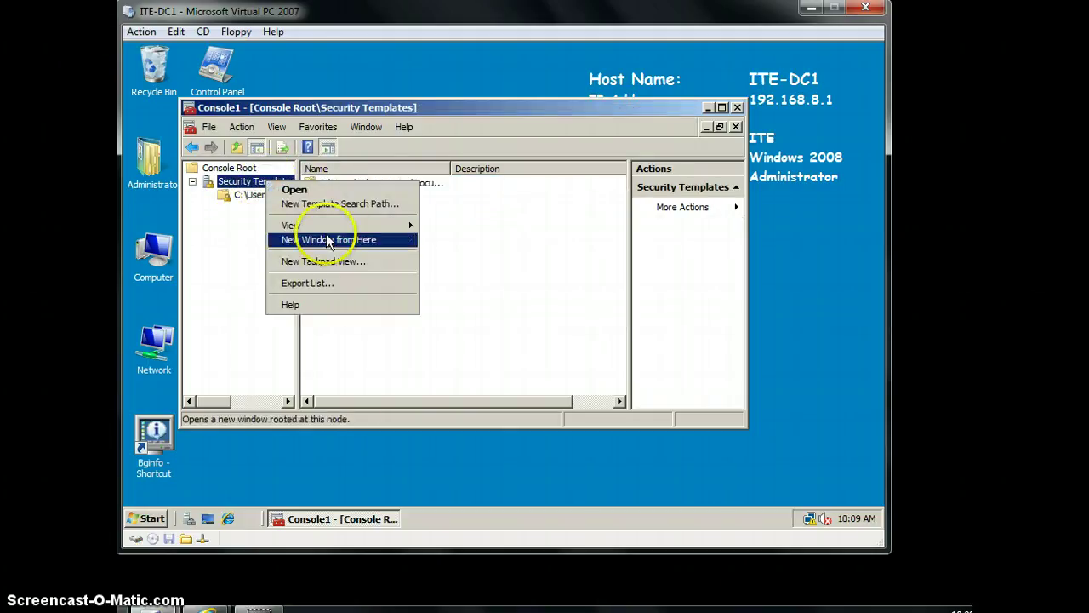
left_click(357, 205)
left_click(451, 242)
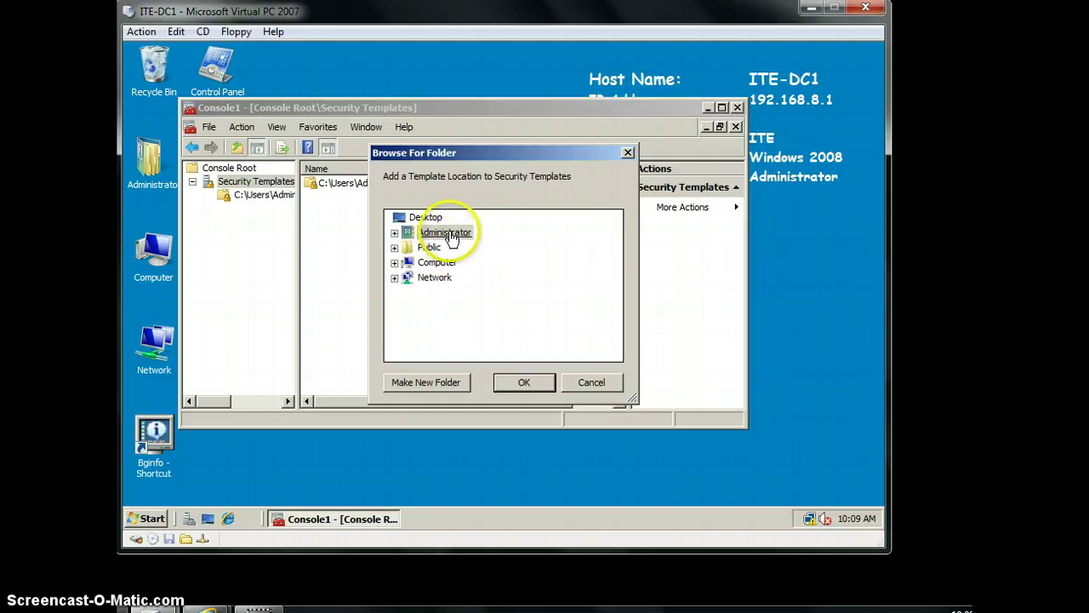
left_click(458, 383)
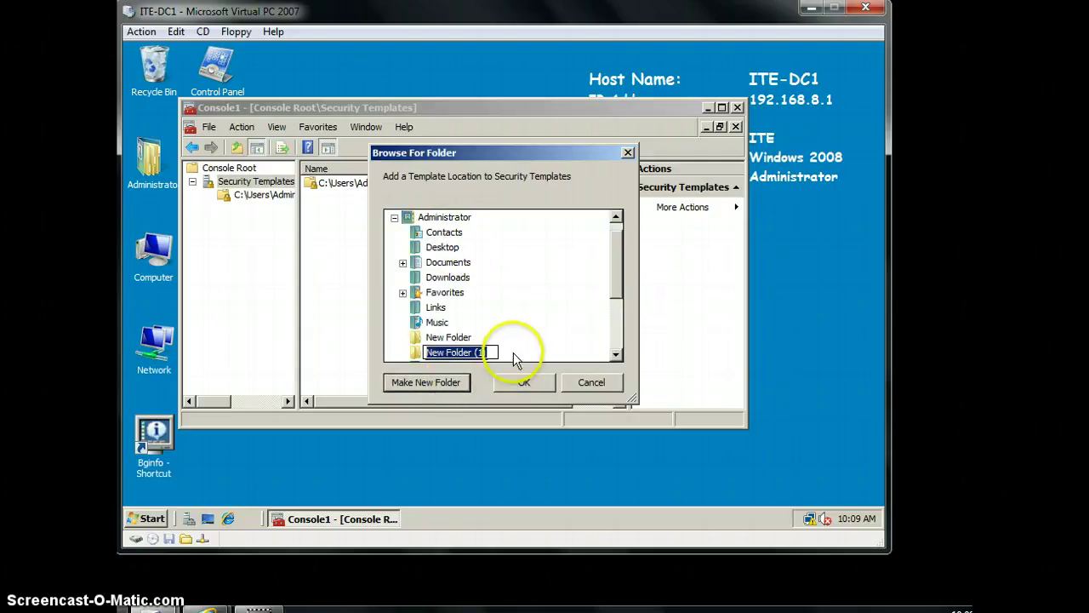
left_click(572, 383)
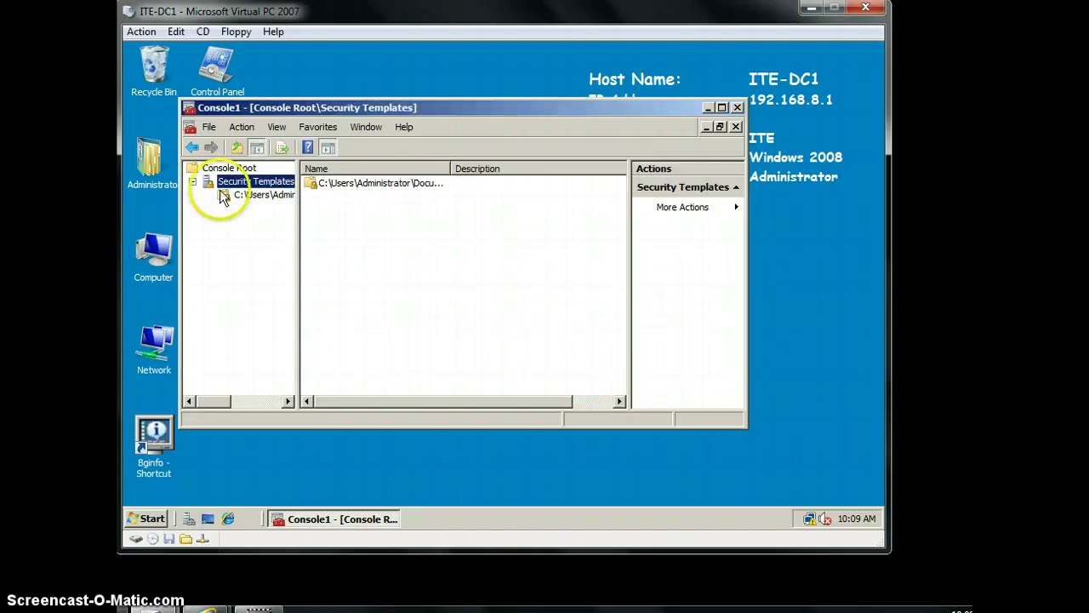
right_click(265, 184)
right_click(245, 197)
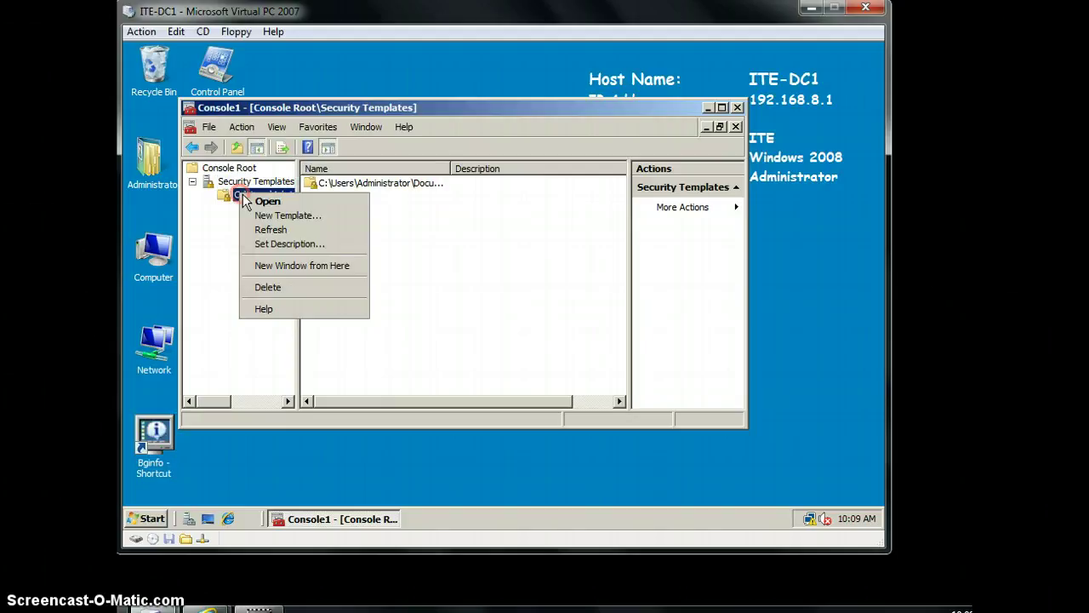
left_click(319, 219)
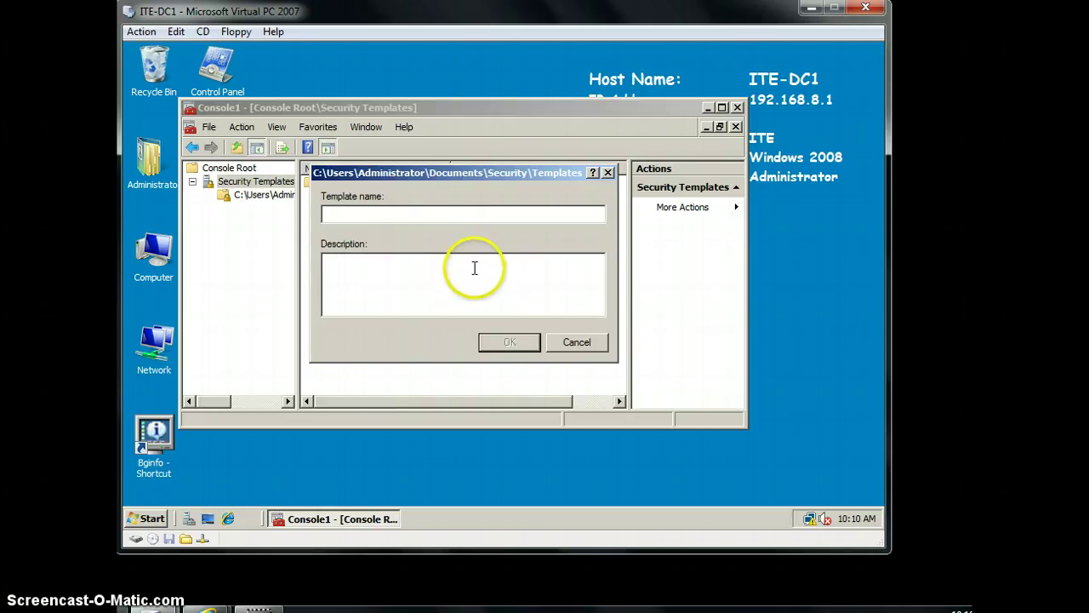
left_click(572, 342)
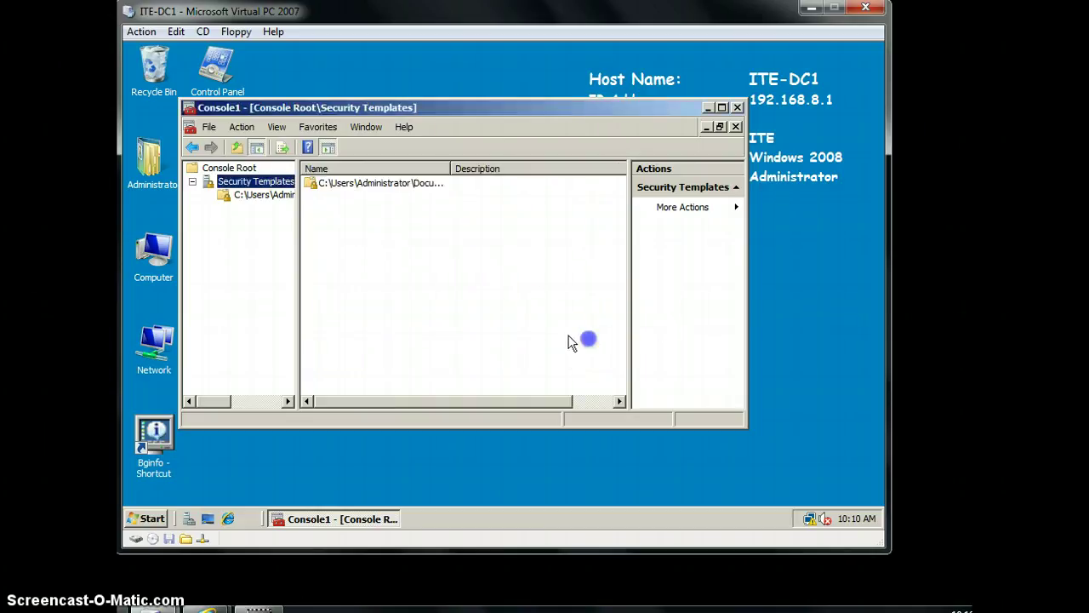
Step: Create a new security template named SecureXP in the Administrator's Documents\Security\Templates location
right_click(255, 195)
left_click(281, 217)
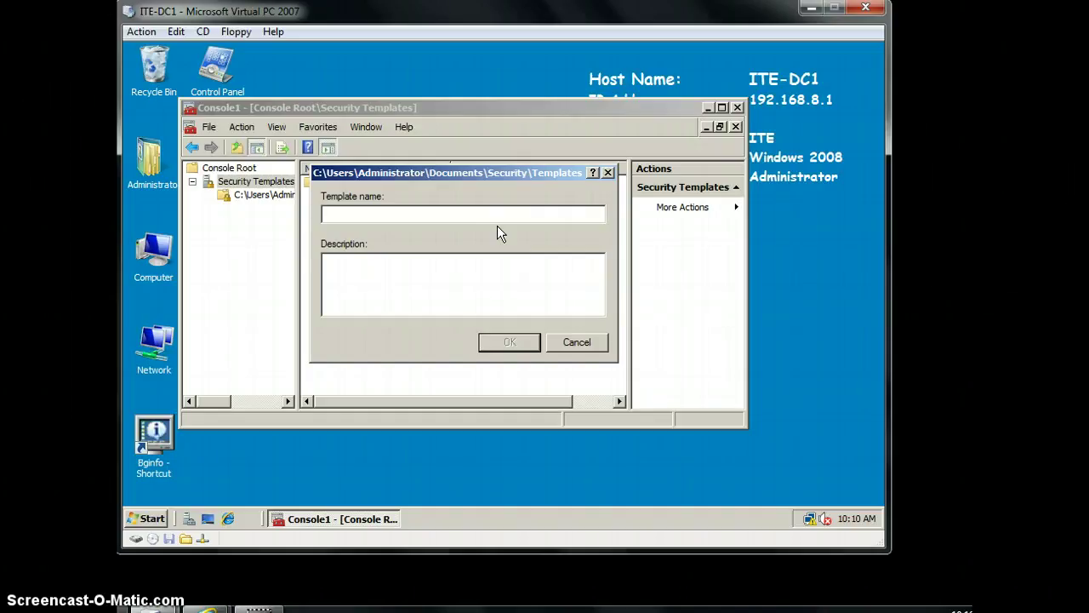
type("Secure")
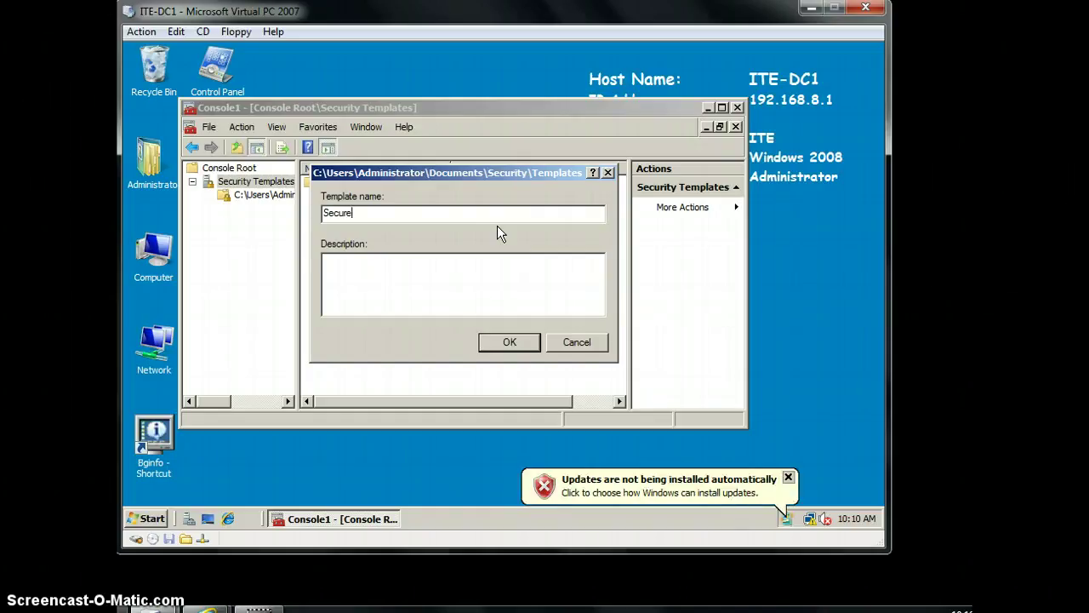
type("XP")
left_click(514, 343)
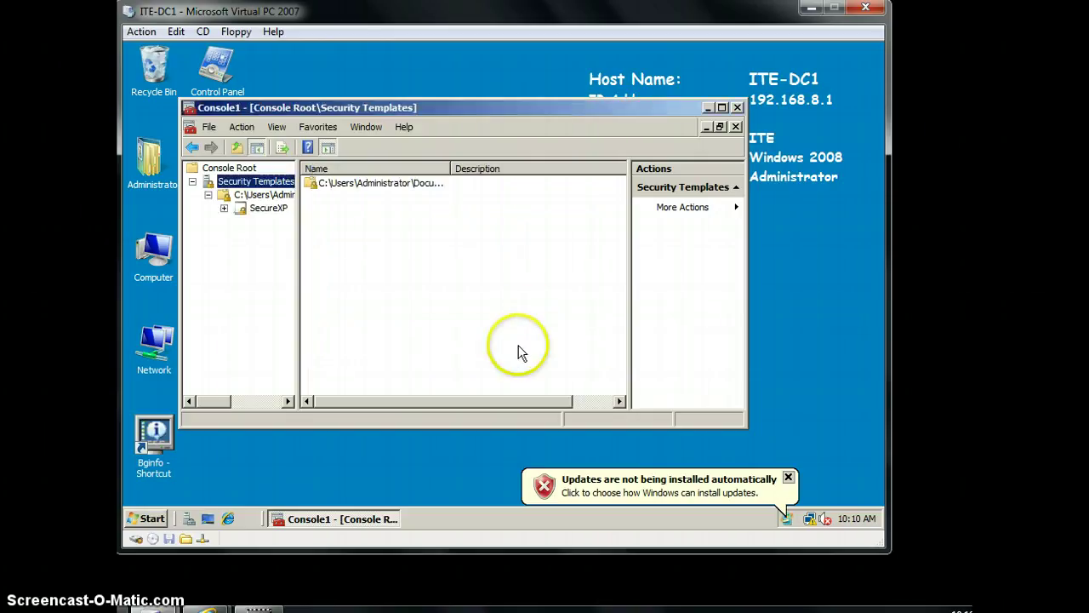
Step: Expand the SecureXP template and its Local Policies, and display the Security Options policies
left_click(224, 209)
left_click_drag(219, 401, 236, 403)
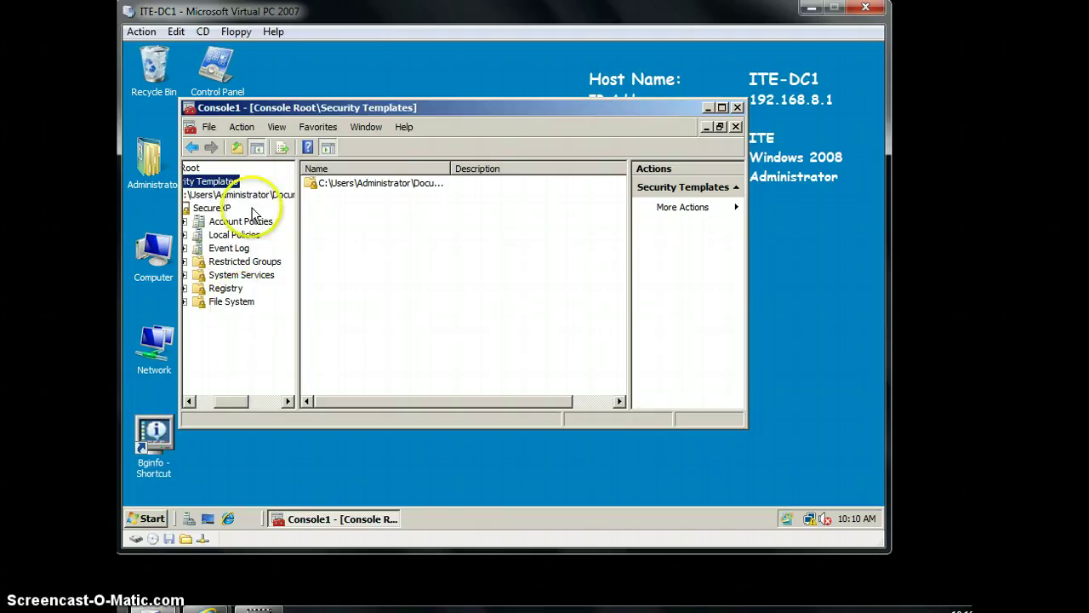
left_click(185, 234)
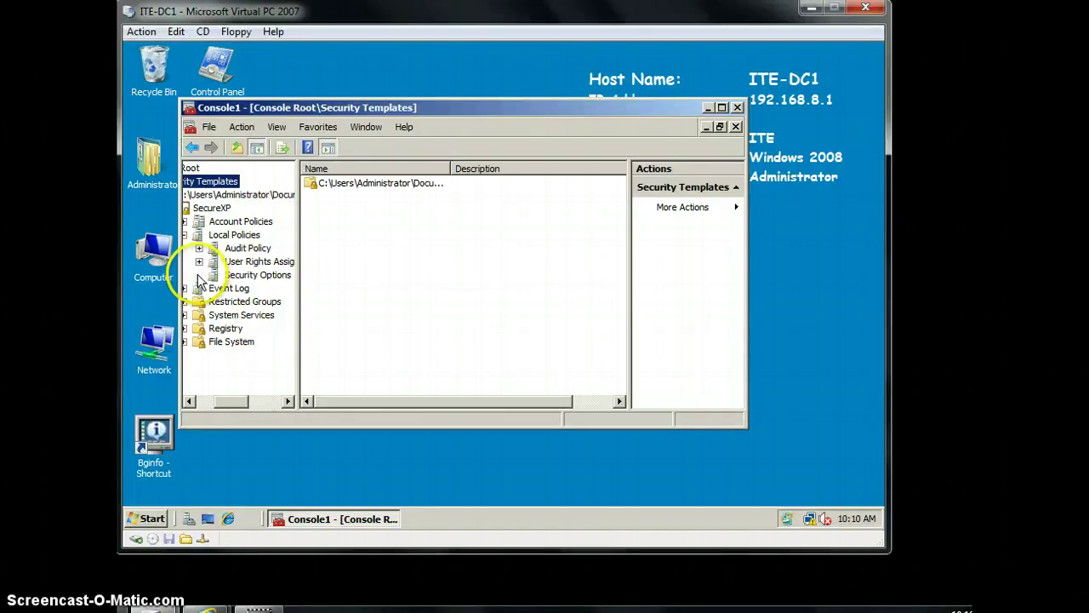
left_click(246, 278)
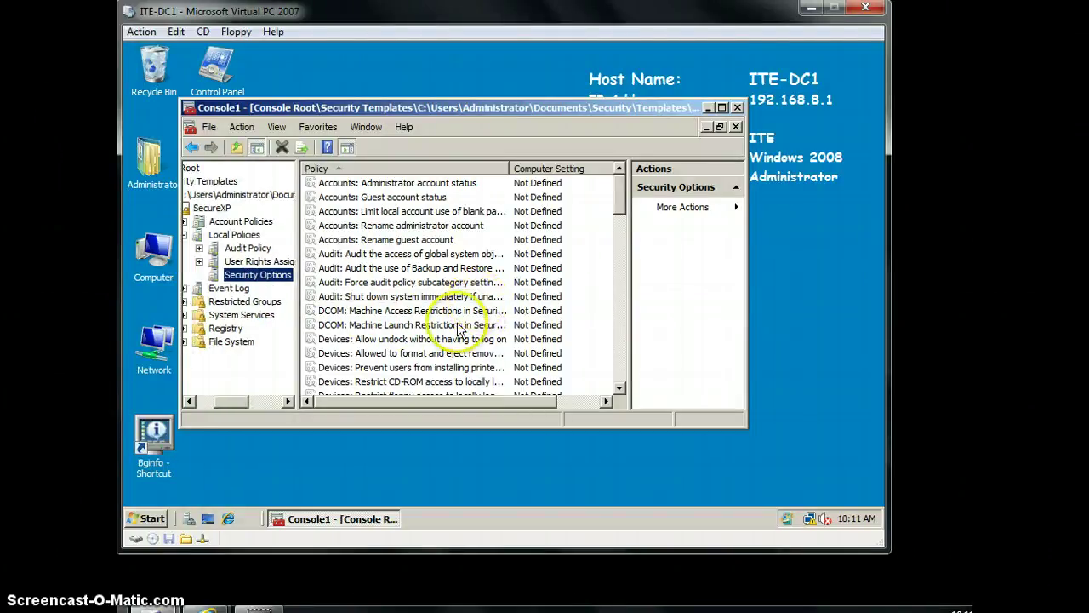
mouse_move(607, 202)
left_mouse_down()
mouse_move(618, 231)
mouse_move(617, 191)
mouse_move(606, 209)
mouse_move(606, 187)
left_mouse_up()
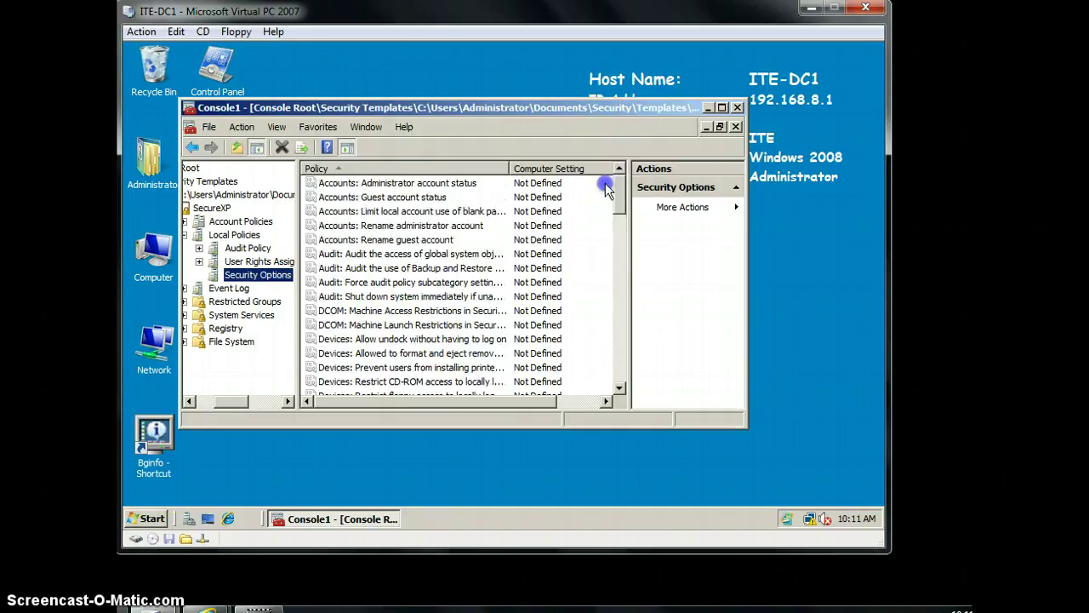
Step: View the properties and explanation of the "Accounts: Rename administrator account" policy, and close them without changes
left_click(472, 231)
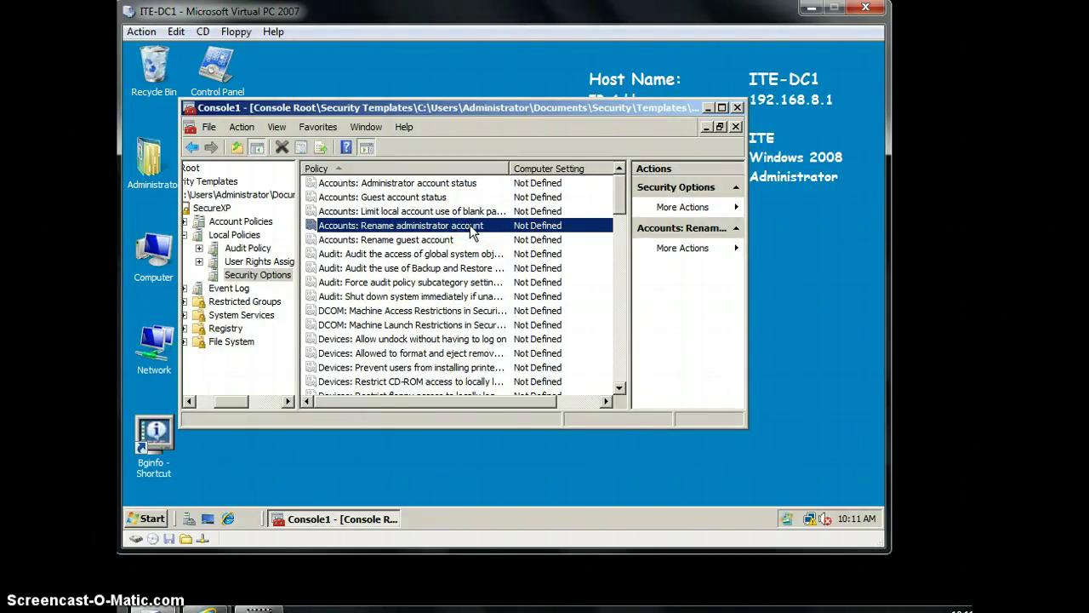
right_click(472, 232)
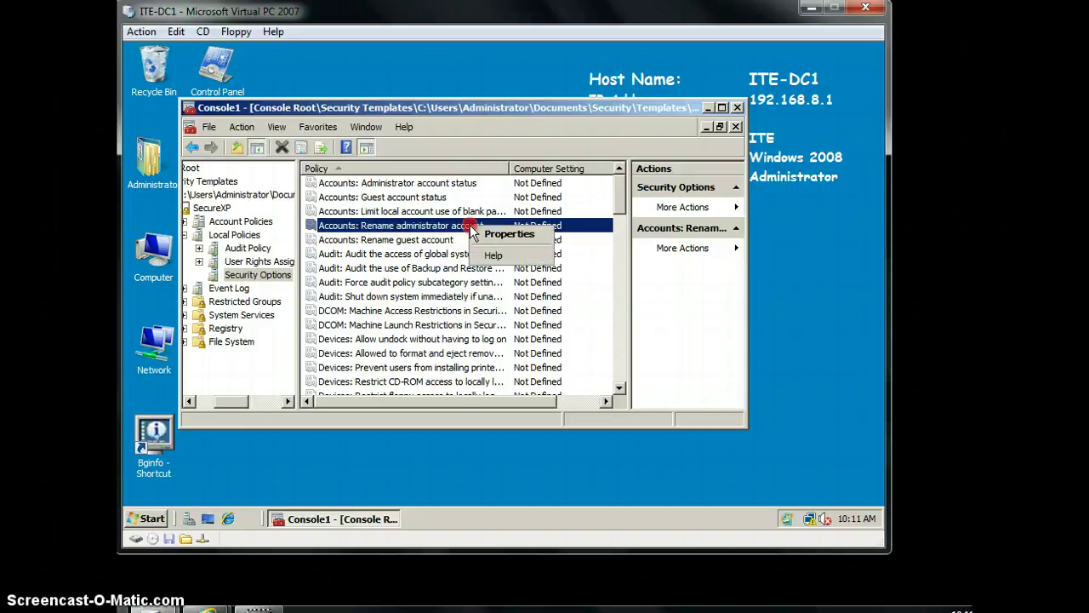
double_click(432, 227)
left_click(453, 88)
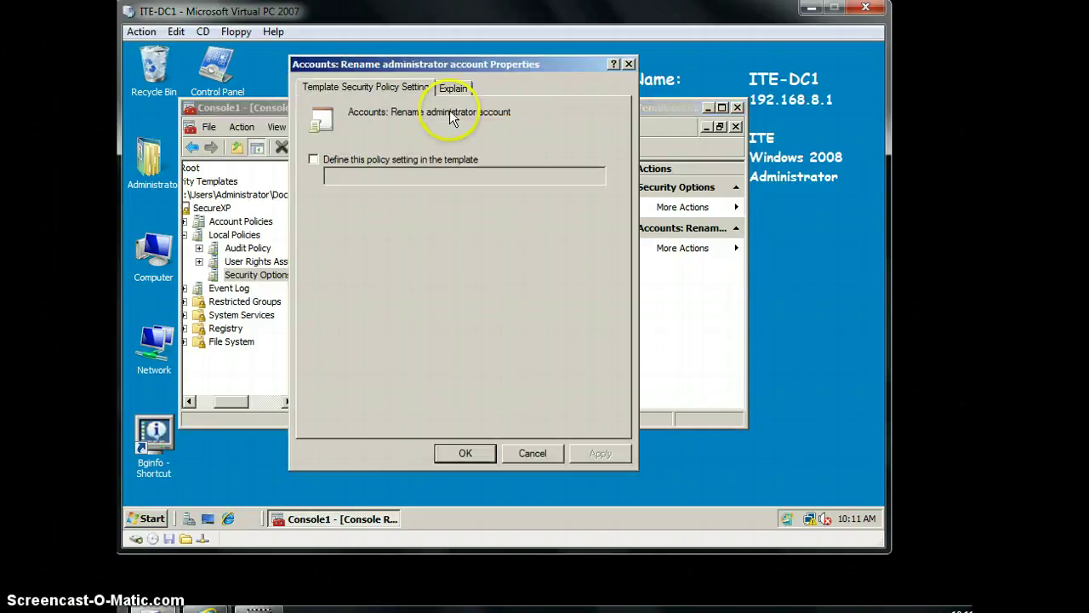
left_click(629, 64)
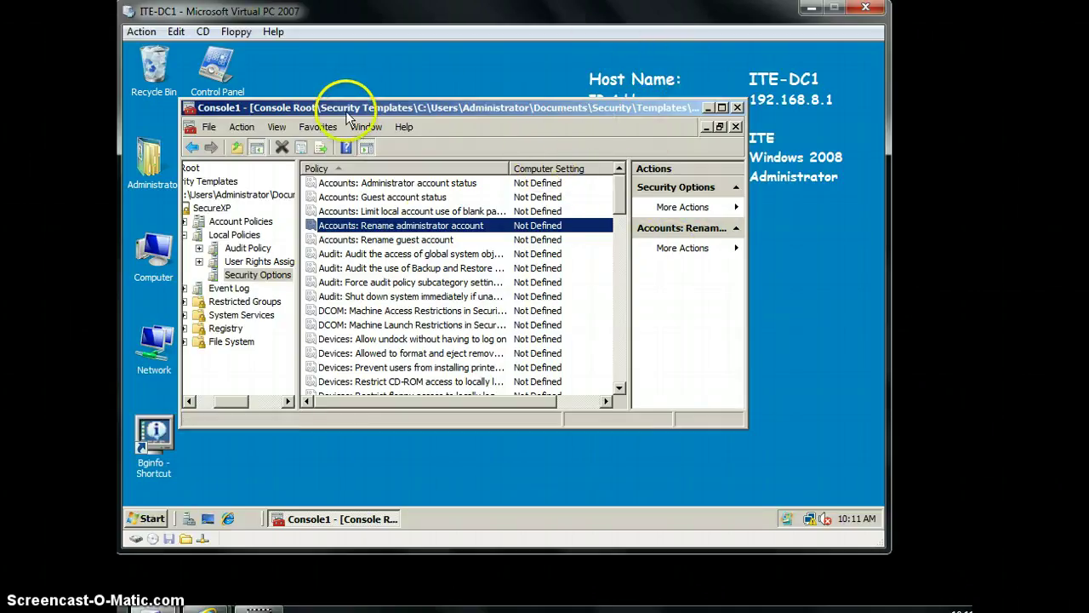
Step: Define the "Accounts: Rename administrator account" policy in the template with the name XPAdmin and apply it
left_click(408, 217)
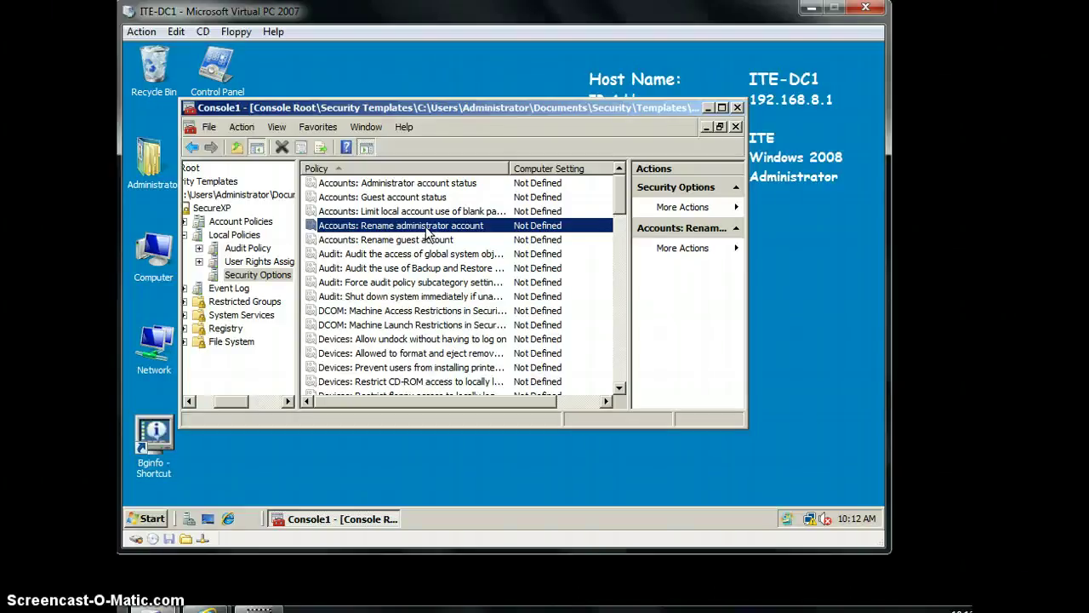
scroll(467, 311, "down", 4)
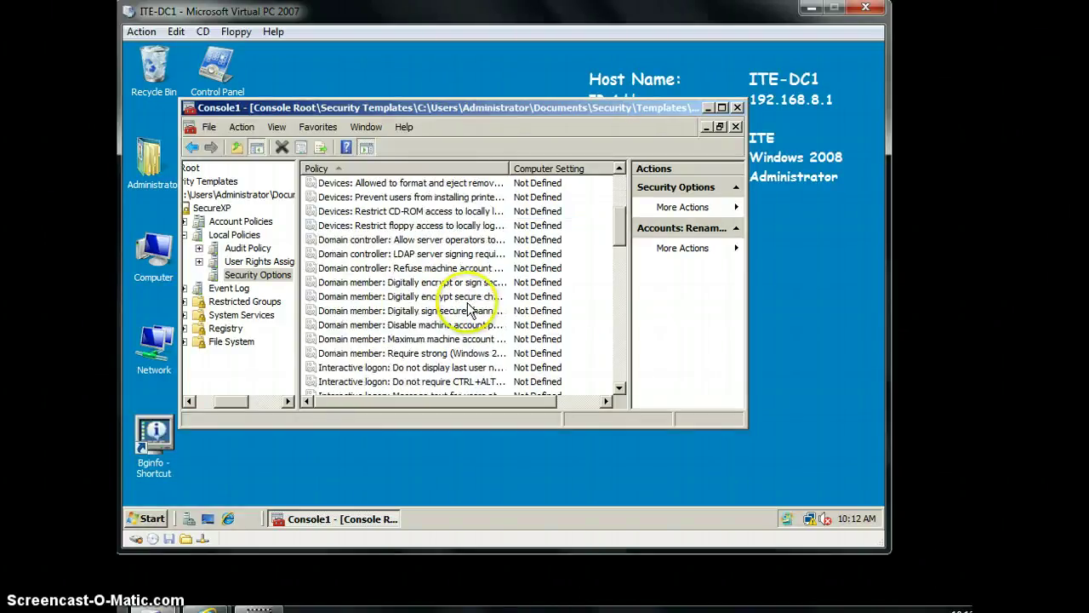
scroll(467, 311, "down", 4)
scroll(464, 280, "up", 8)
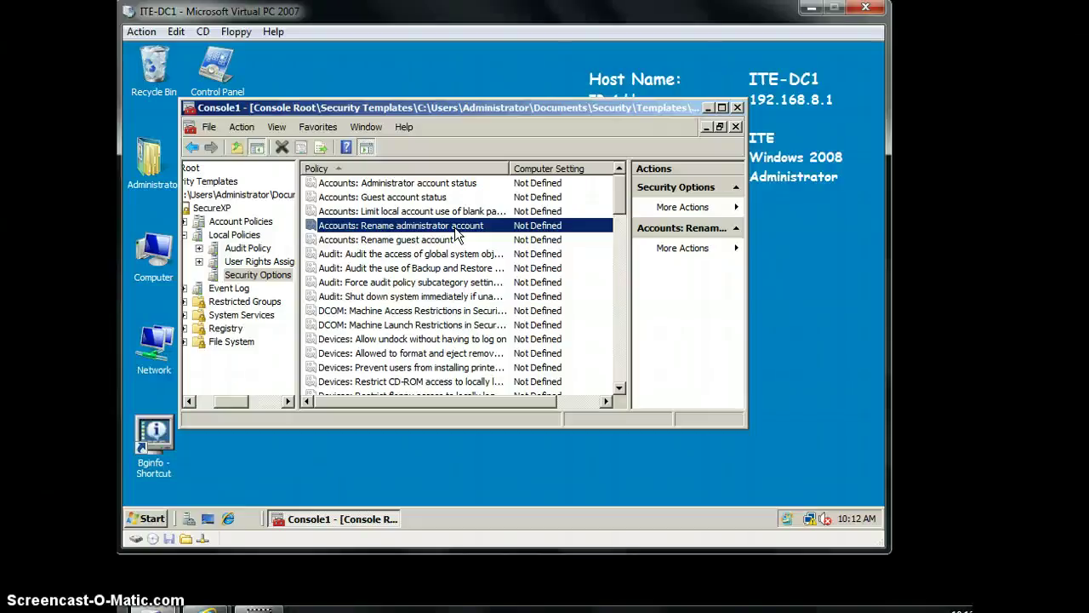
double_click(457, 227)
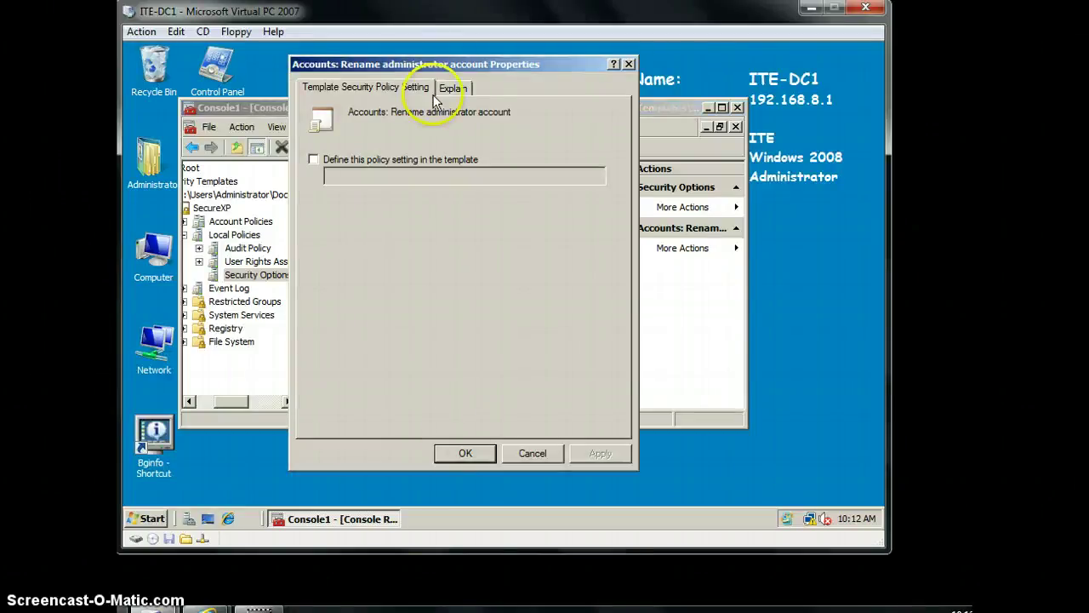
left_click(314, 160)
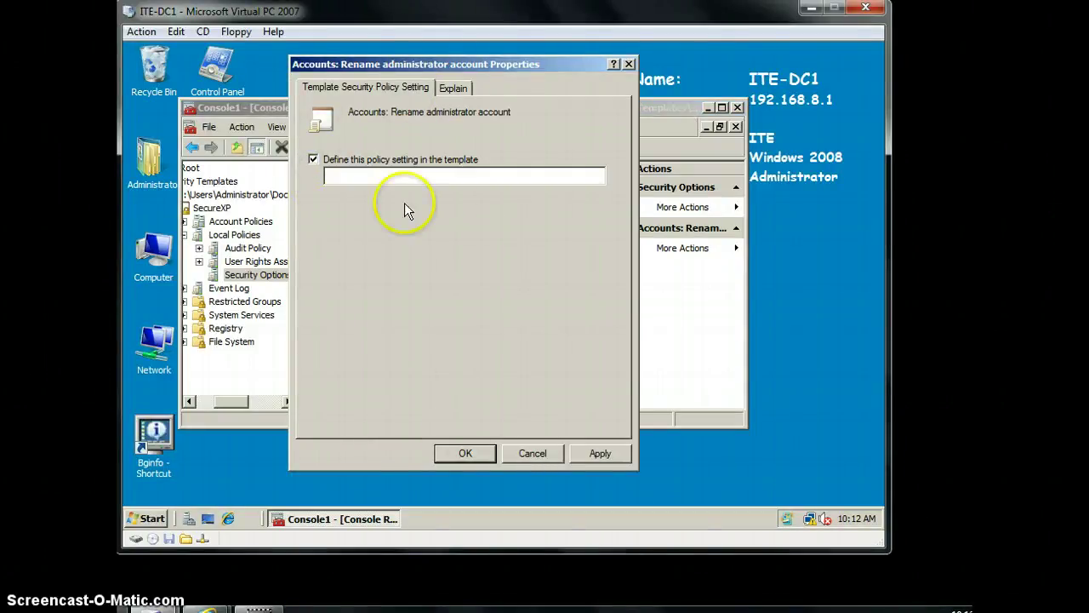
left_click(469, 175)
type("XPAdmin")
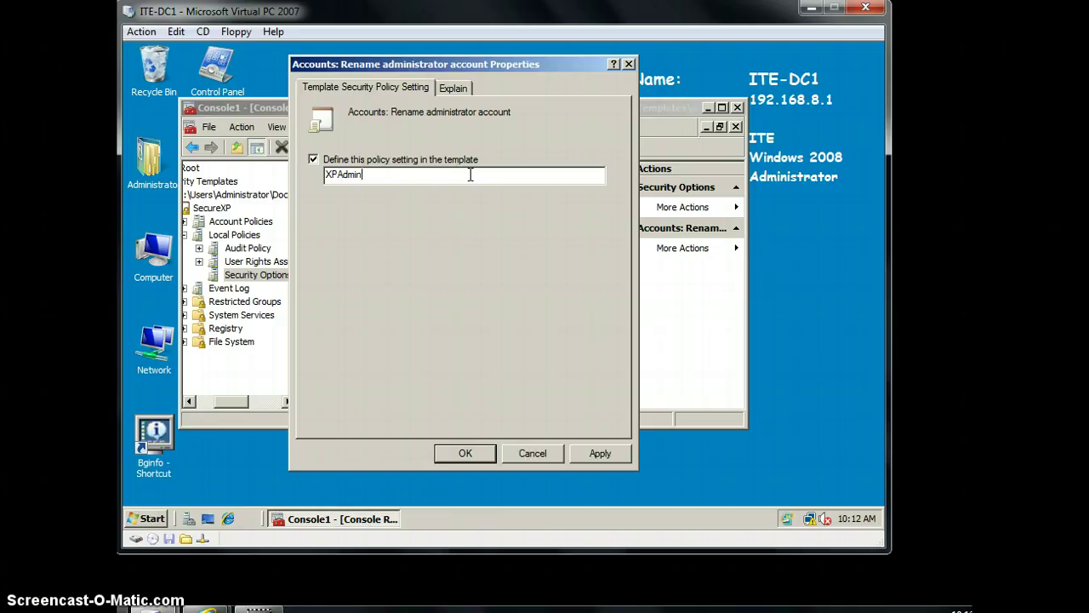
left_click(600, 451)
left_click(466, 454)
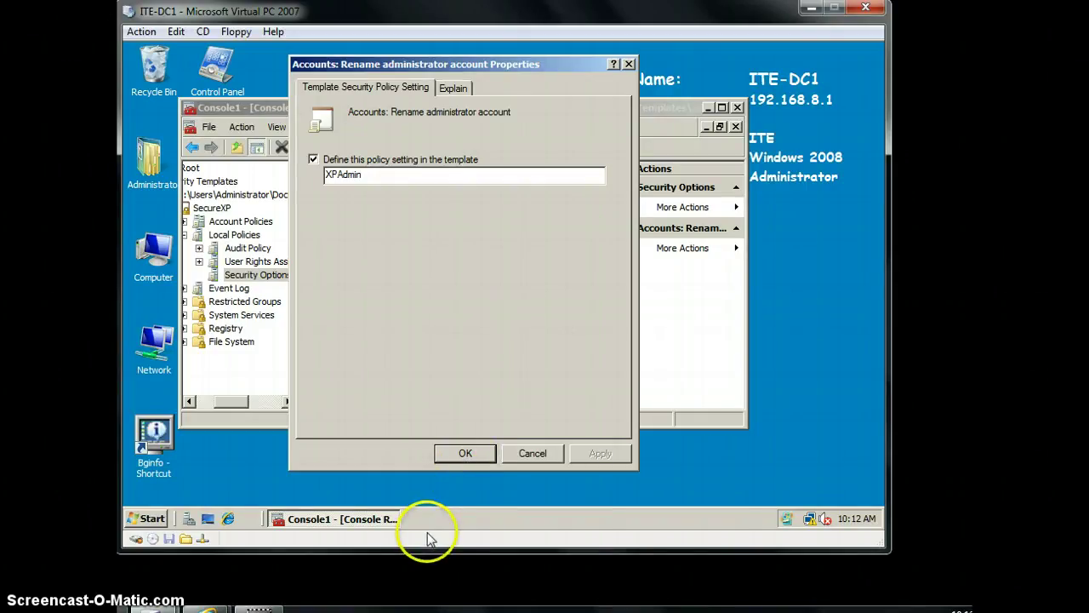
left_click(476, 452)
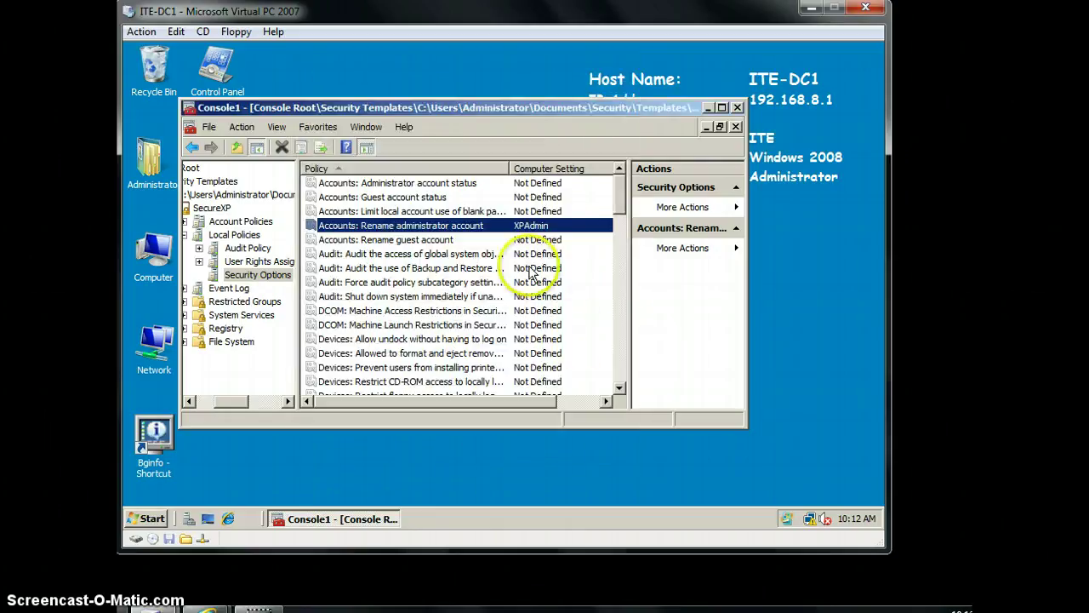
Step: Look through the Security Options policy list and the SecureXP template's nodes in the console tree
left_click(522, 228)
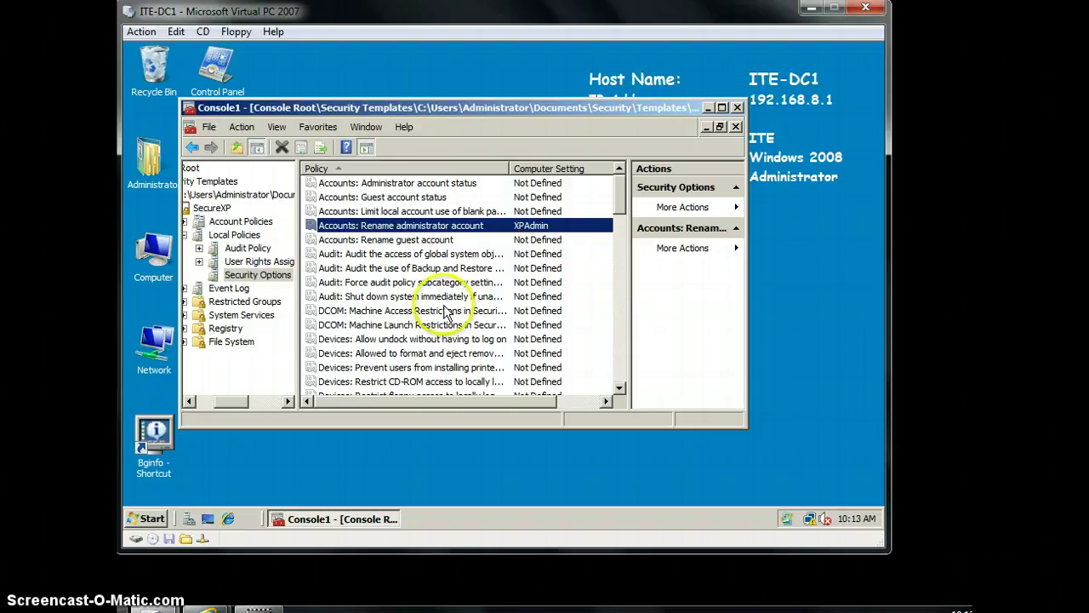
scroll(523, 287, "down", 20)
scroll(528, 295, "up", 7)
scroll(528, 295, "up", 13)
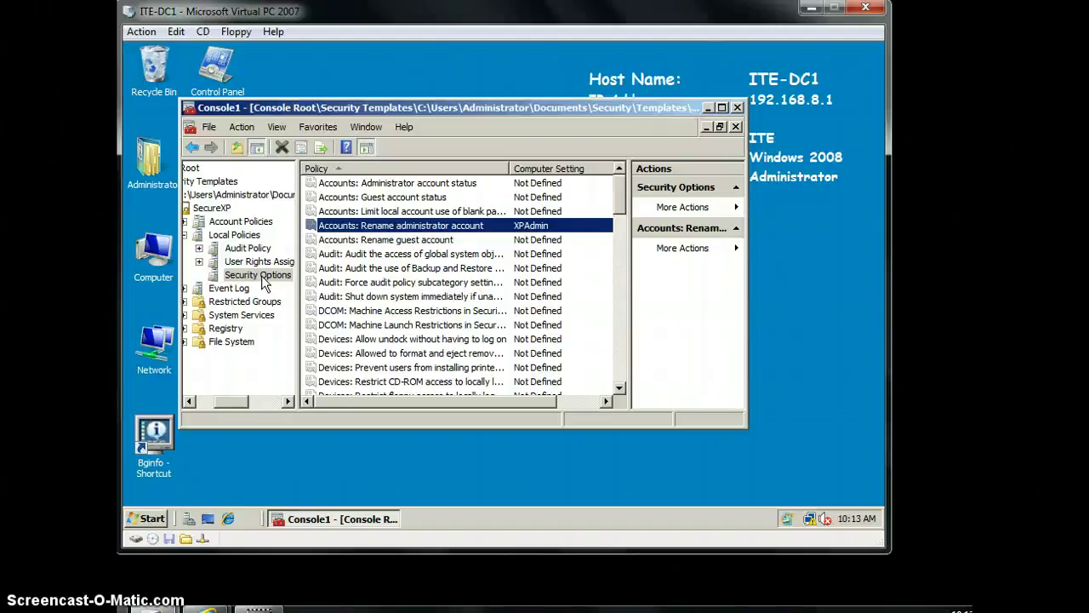
left_click(266, 225)
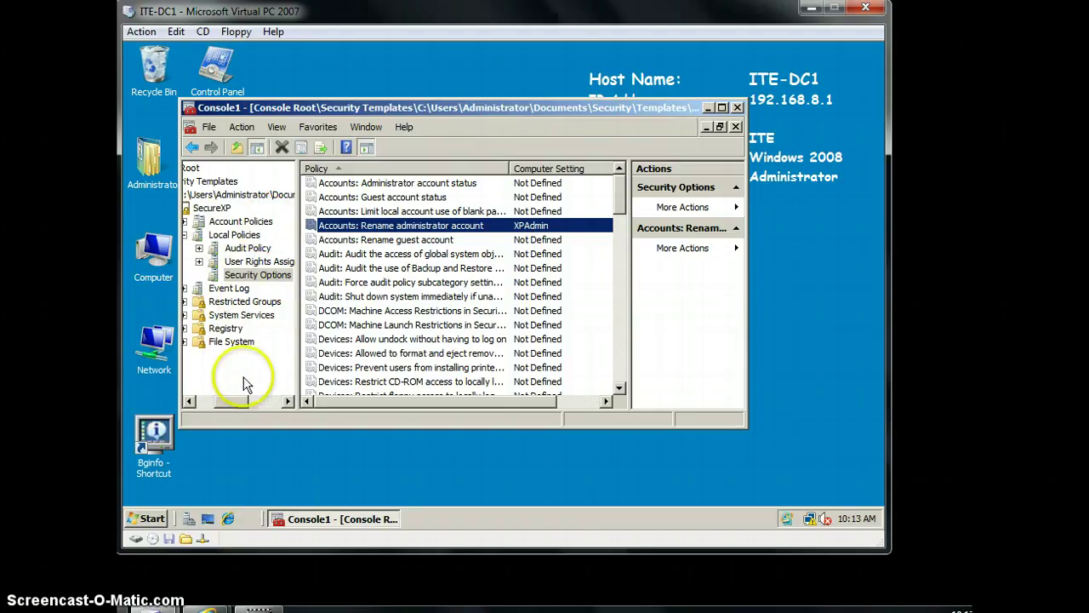
left_click(228, 404)
mouse_move(226, 404)
left_mouse_down()
mouse_move(201, 404)
mouse_move(224, 401)
left_mouse_up()
left_click(219, 254)
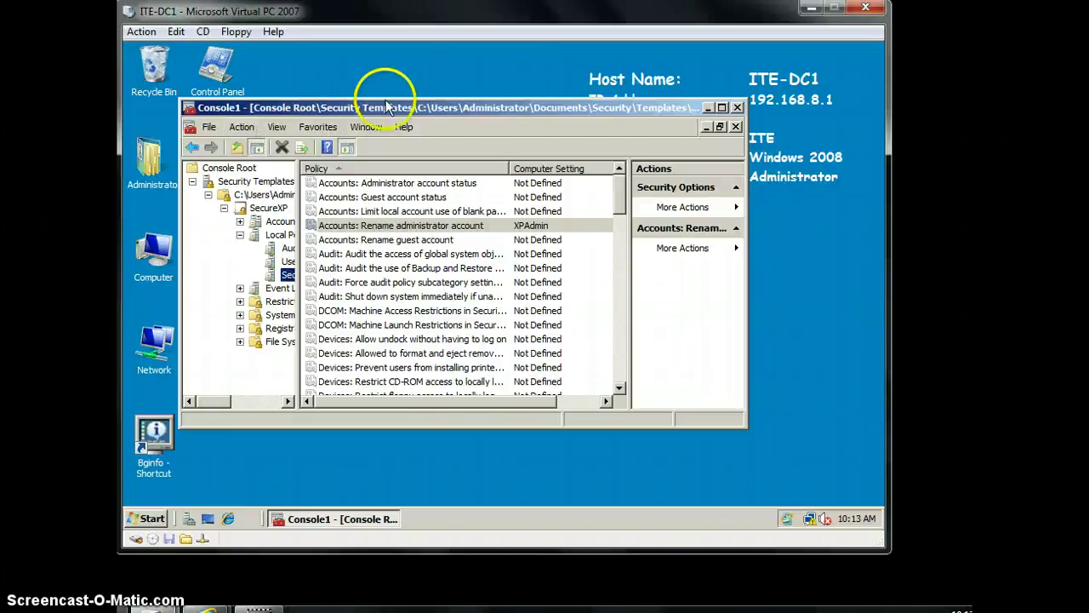
Step: Enable "Interactive logon: Message text for users attempting to log on" as a defined policy in the template, with the message left blank
left_click_drag(620, 211, 623, 243)
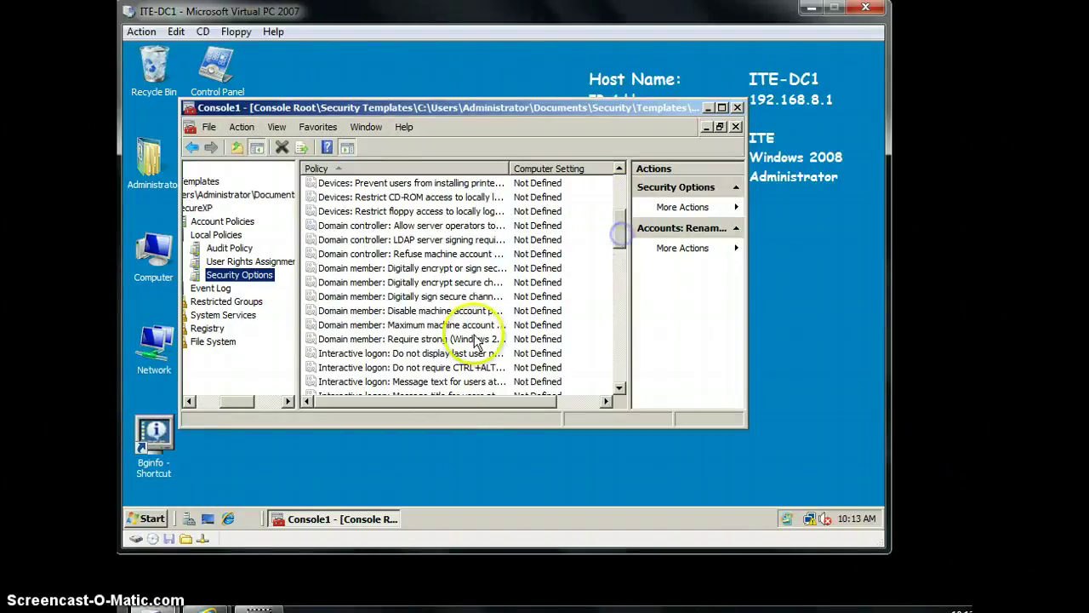
left_click(462, 353)
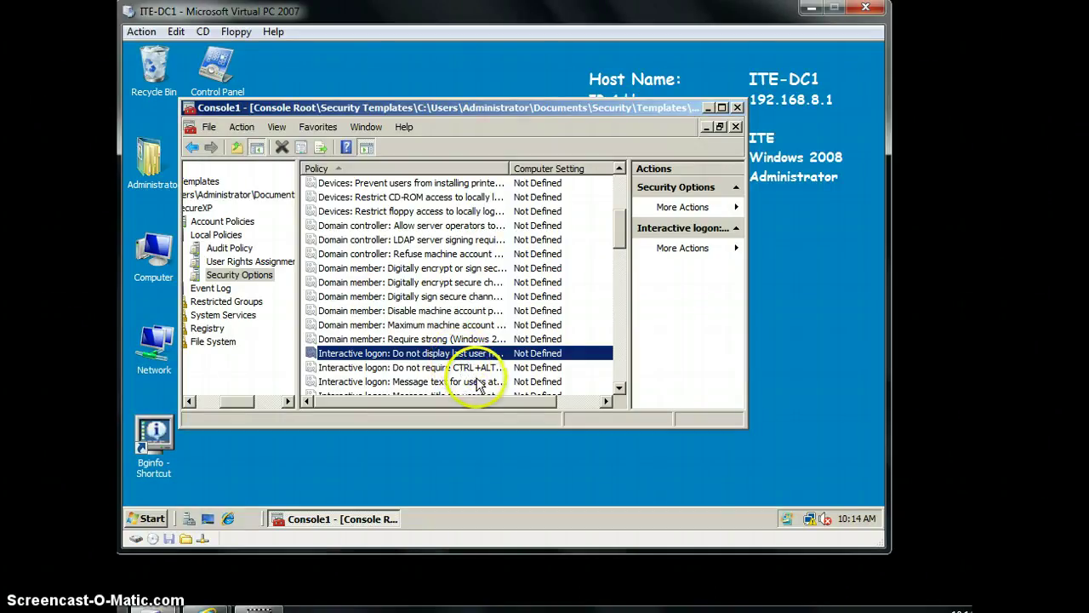
left_click(478, 382)
double_click(478, 382)
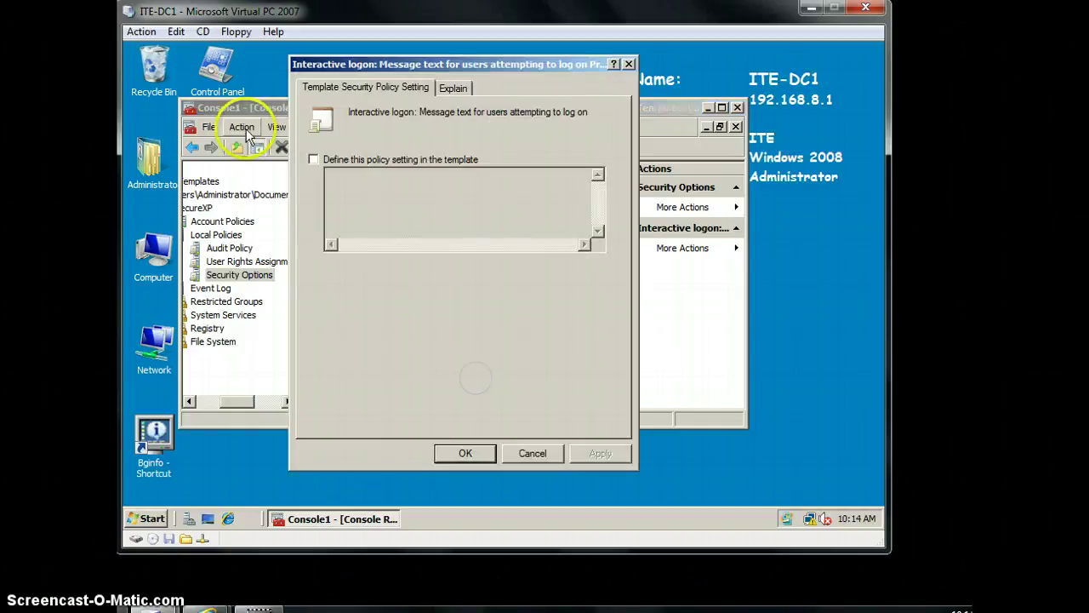
left_click(314, 160)
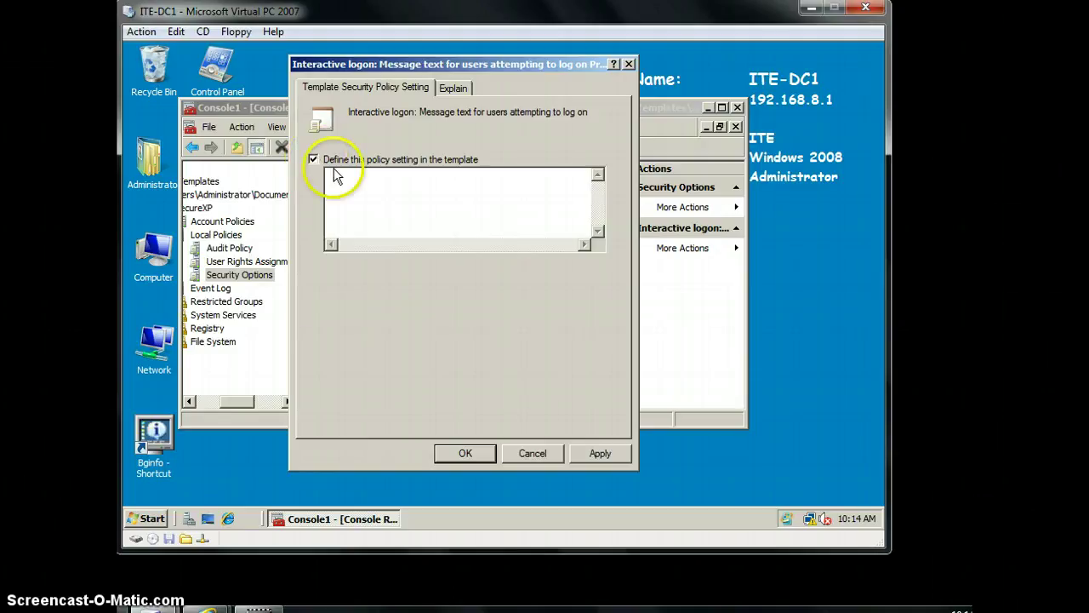
left_click(625, 457)
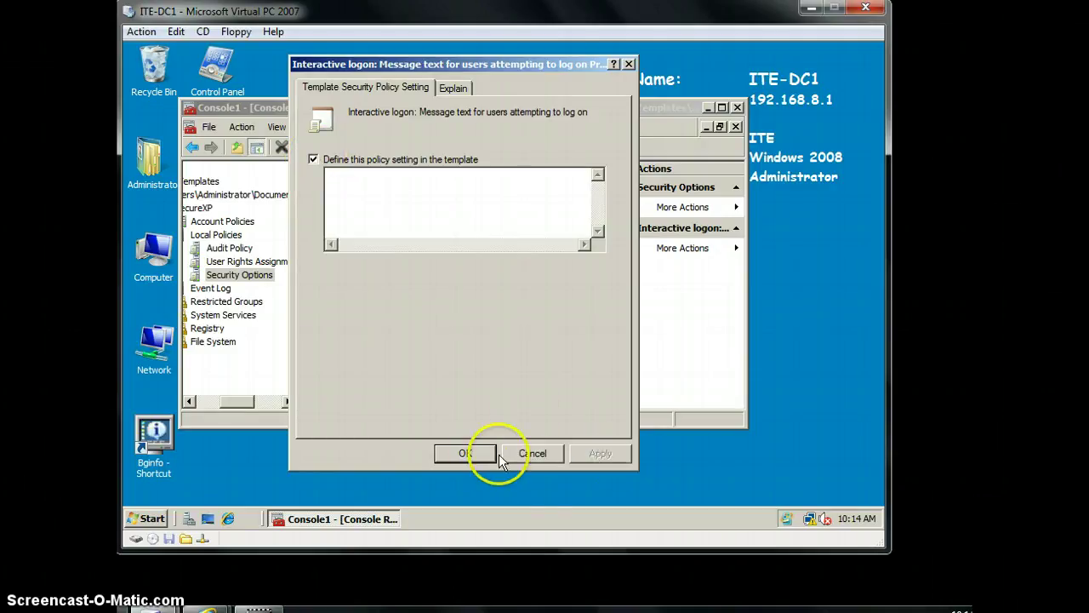
left_click(463, 453)
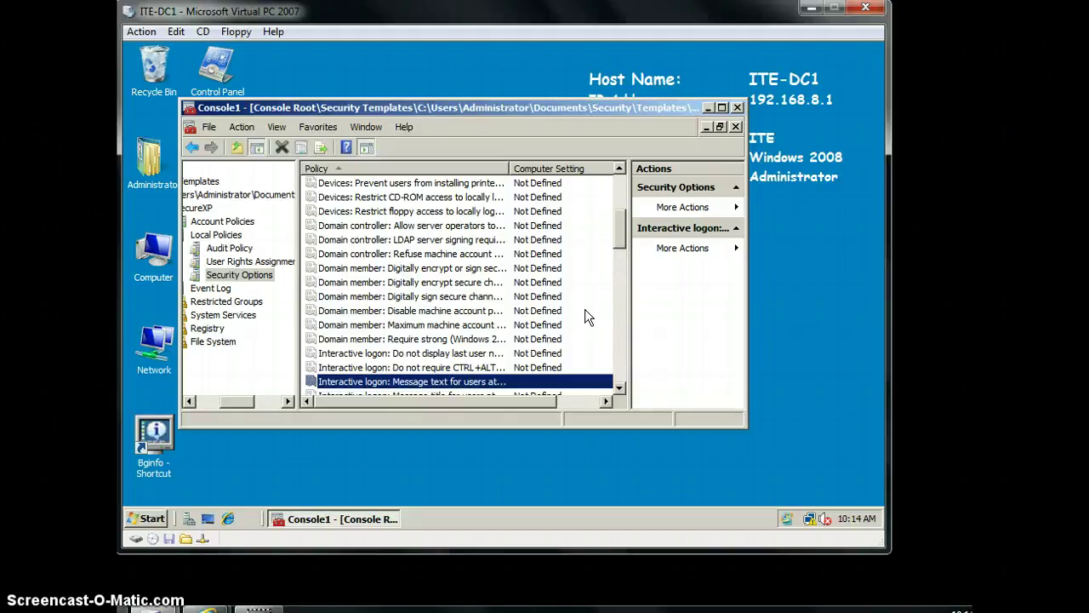
Step: Set the interactive logon message text to "Access By Unauthorized Users Strictly Prohibited" and apply it
double_click(490, 383)
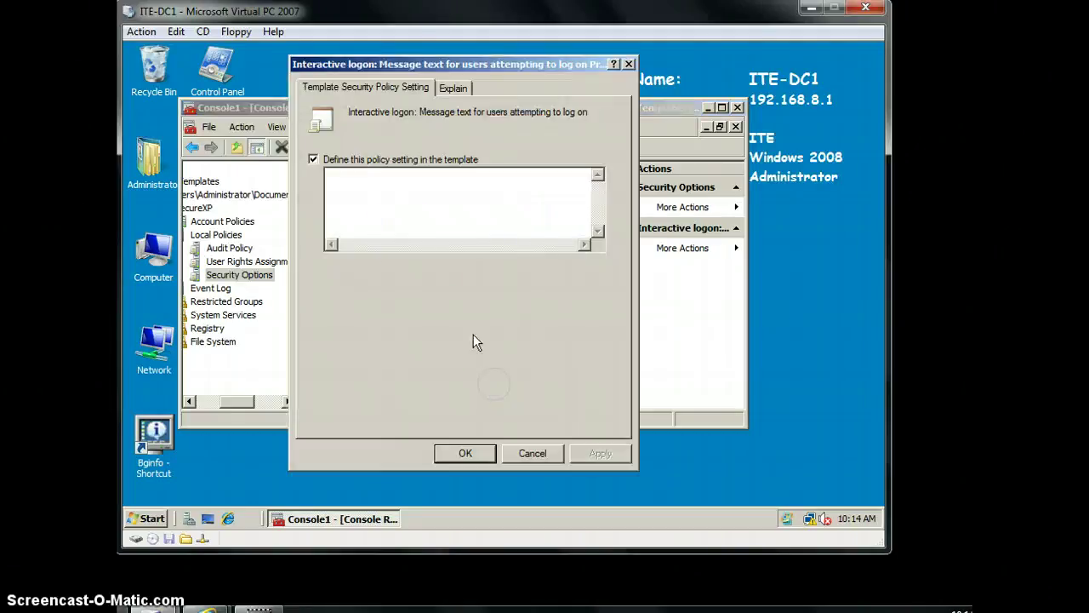
left_click(425, 186)
type("Acce")
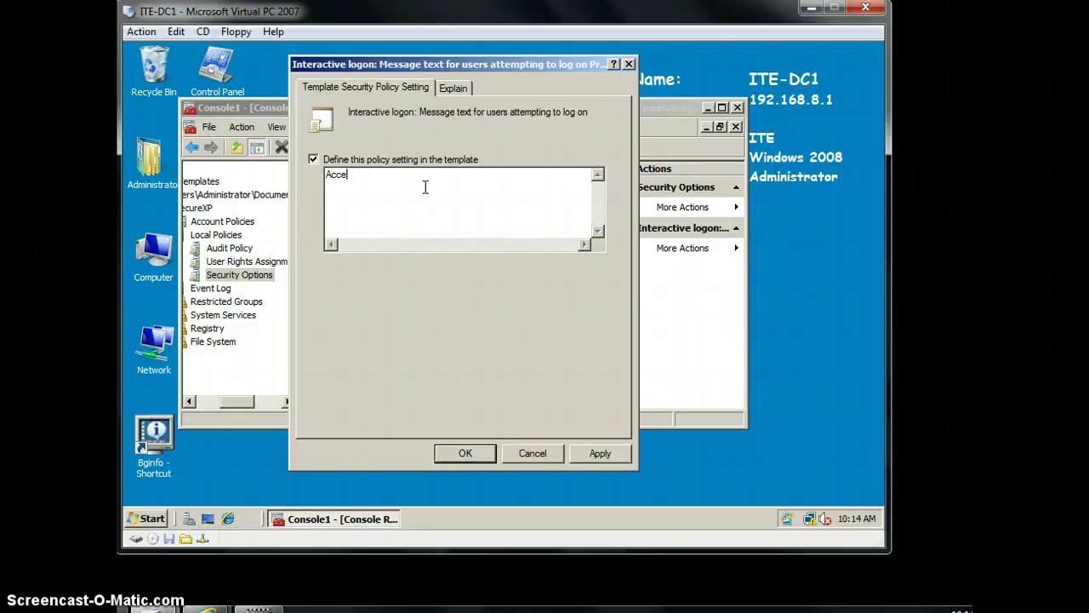
type("ss By Unauthorized")
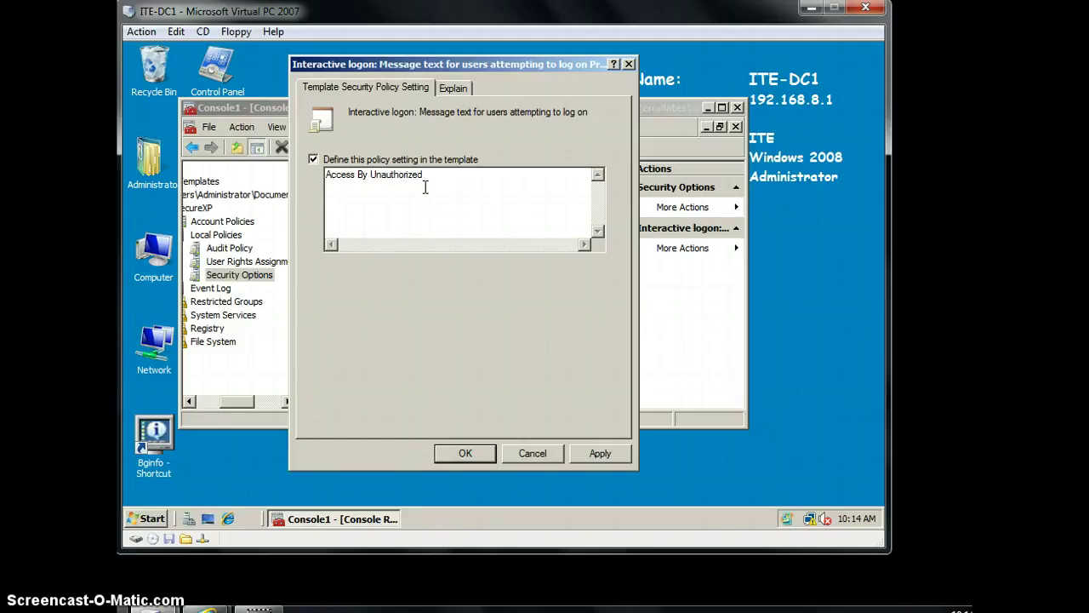
type(" Users Strictly Prohibited")
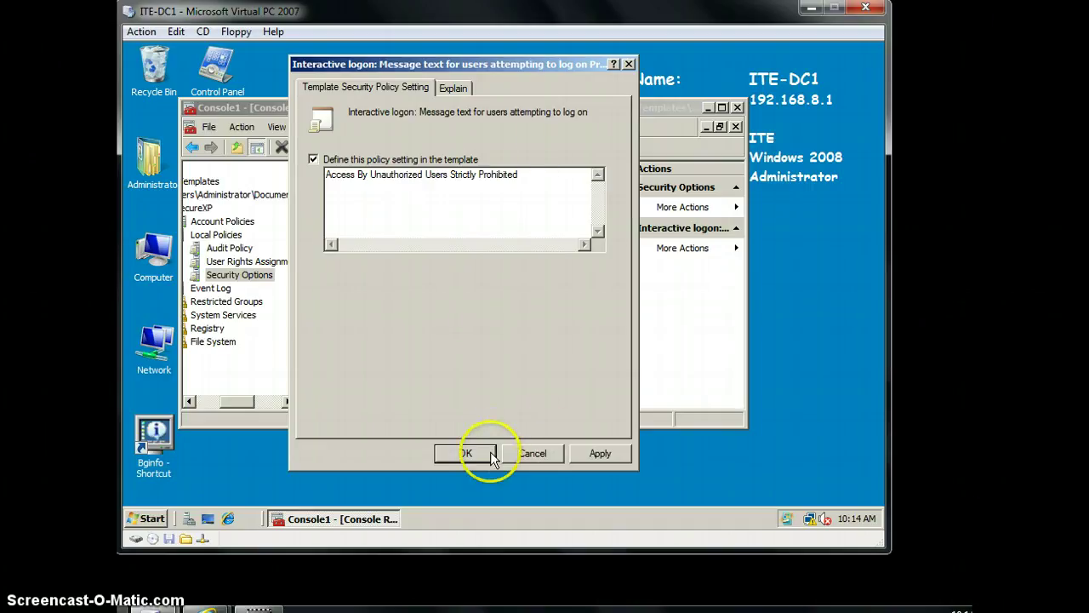
left_click(595, 453)
left_click(600, 453)
left_click_drag(466, 451, 438, 452)
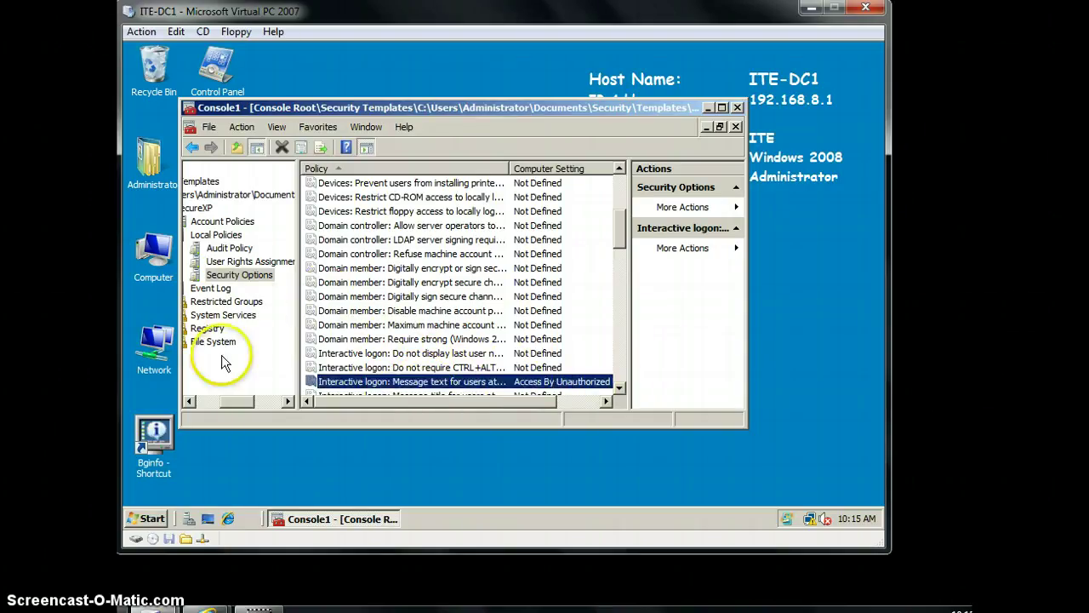
Step: Reopen the interactive logon message text policy and read its explanation
left_click(238, 390)
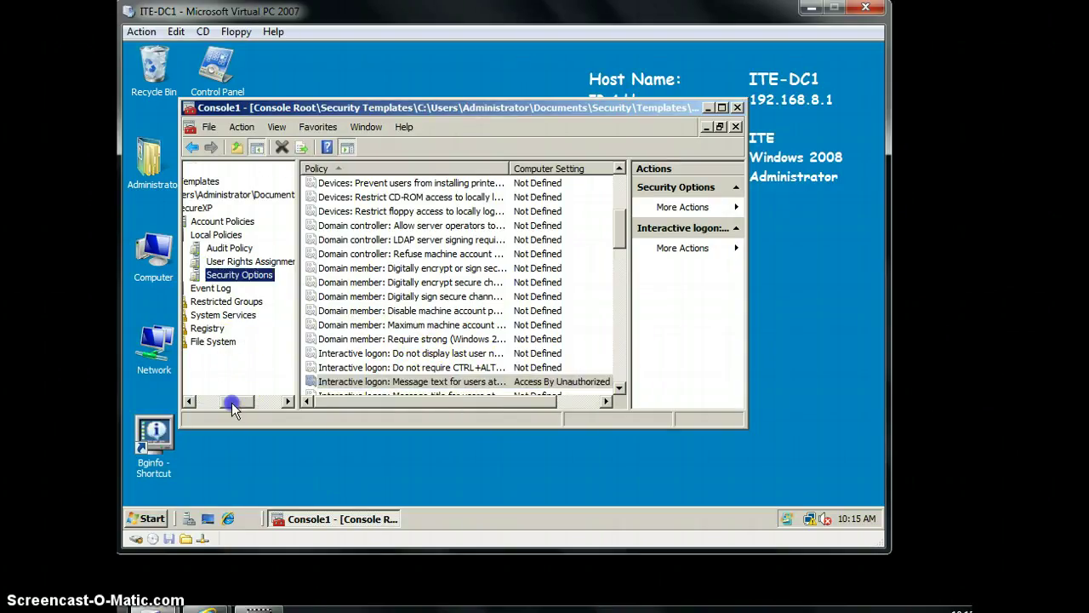
left_click(205, 400)
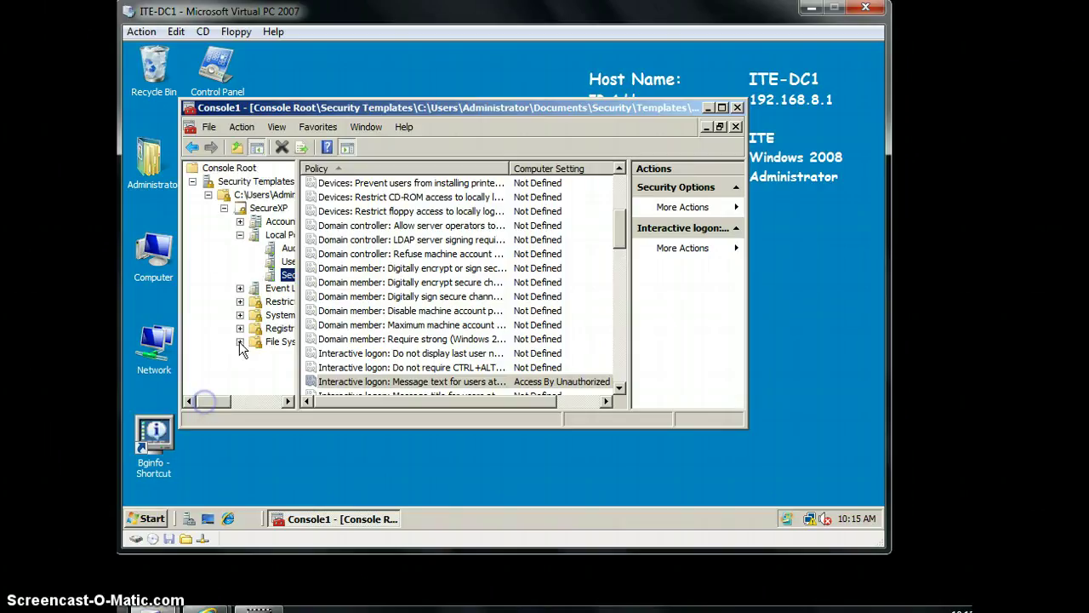
left_click(223, 401)
left_click_drag(212, 401, 244, 401)
double_click(387, 381)
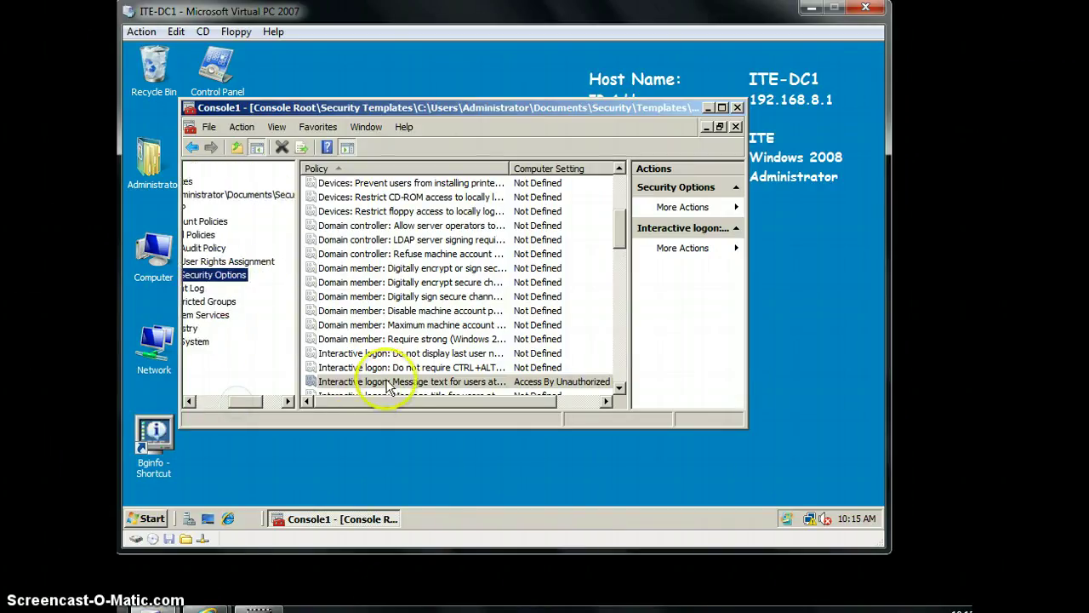
left_click(458, 87)
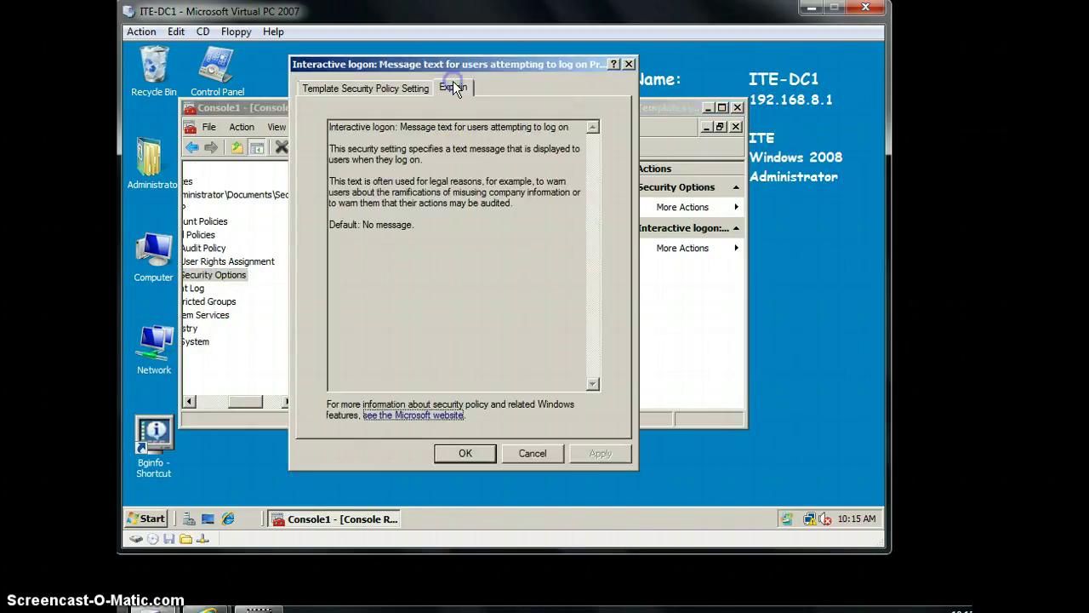
Step: Define "Interactive logon: Message title for users attempting to log on" in the template with the title "WARNING !!!"
left_click(466, 453)
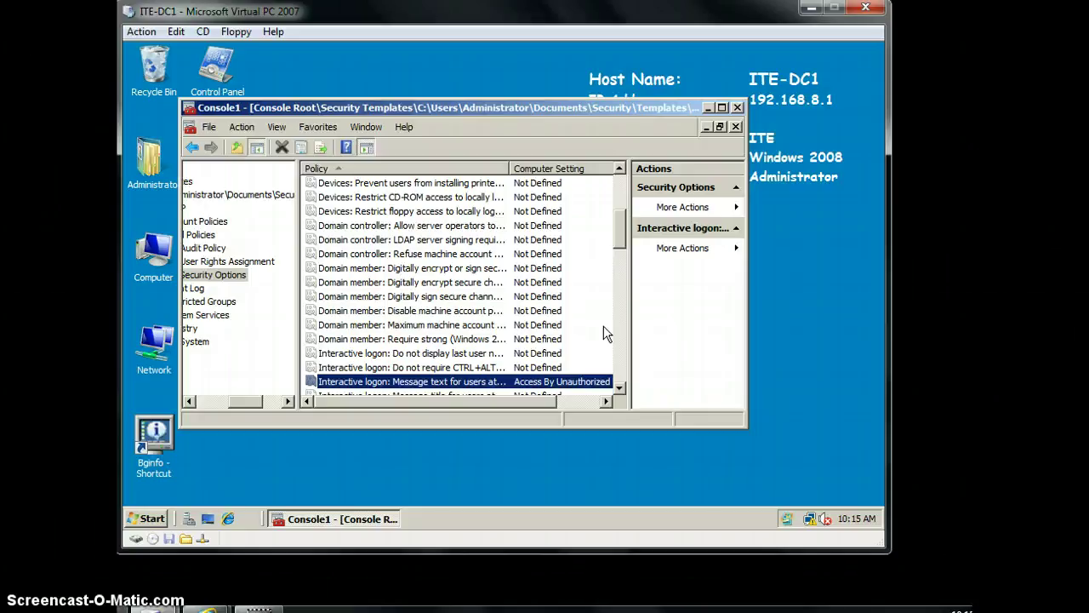
scroll(502, 349, "down", 1)
left_click(474, 356)
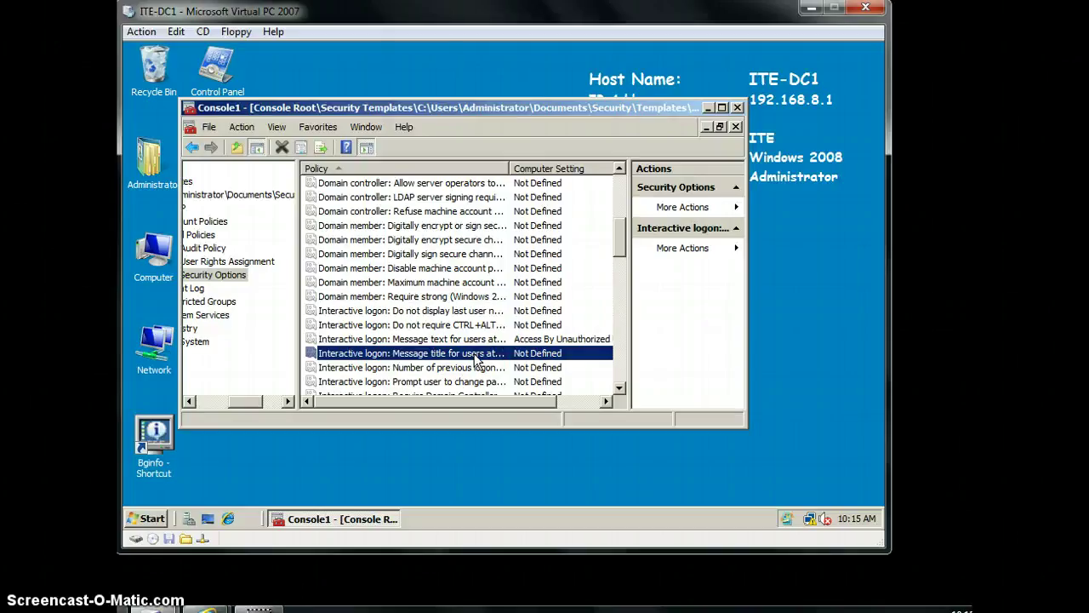
double_click(475, 354)
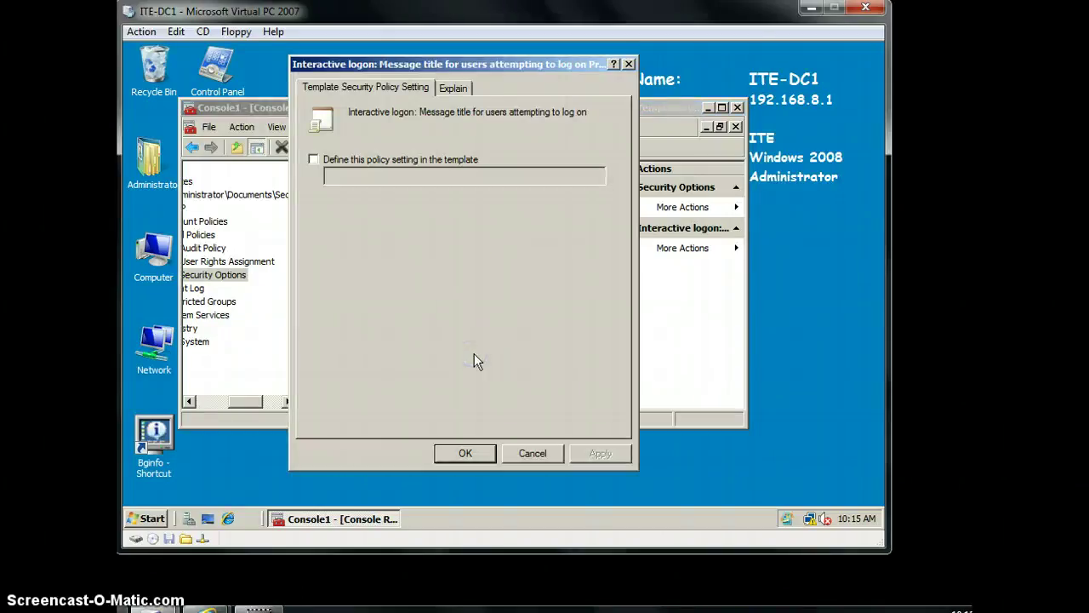
left_click(313, 159)
left_click(403, 178)
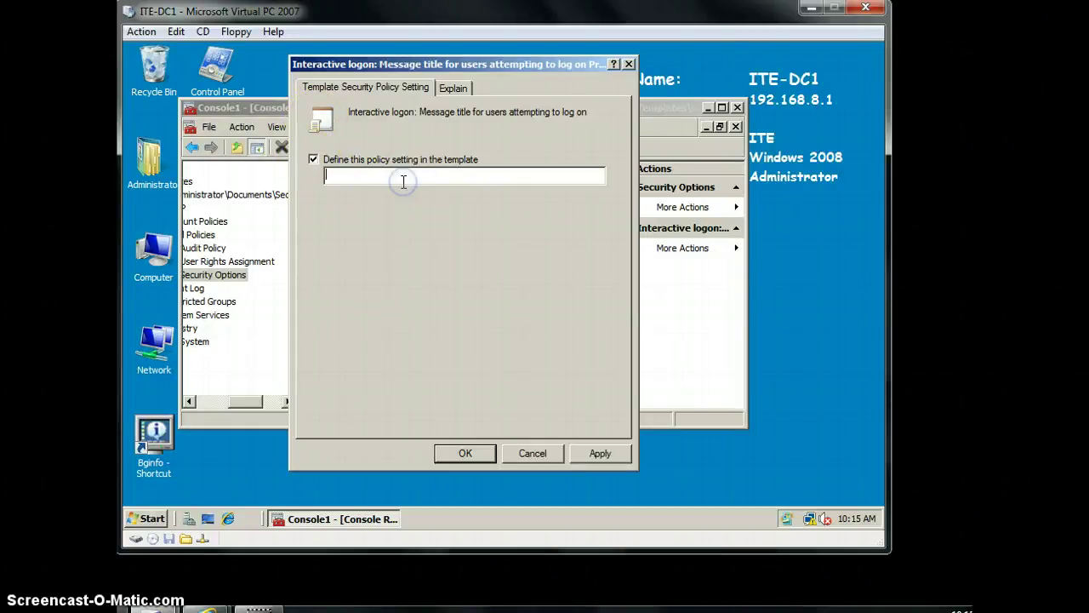
type("WARNING !!!")
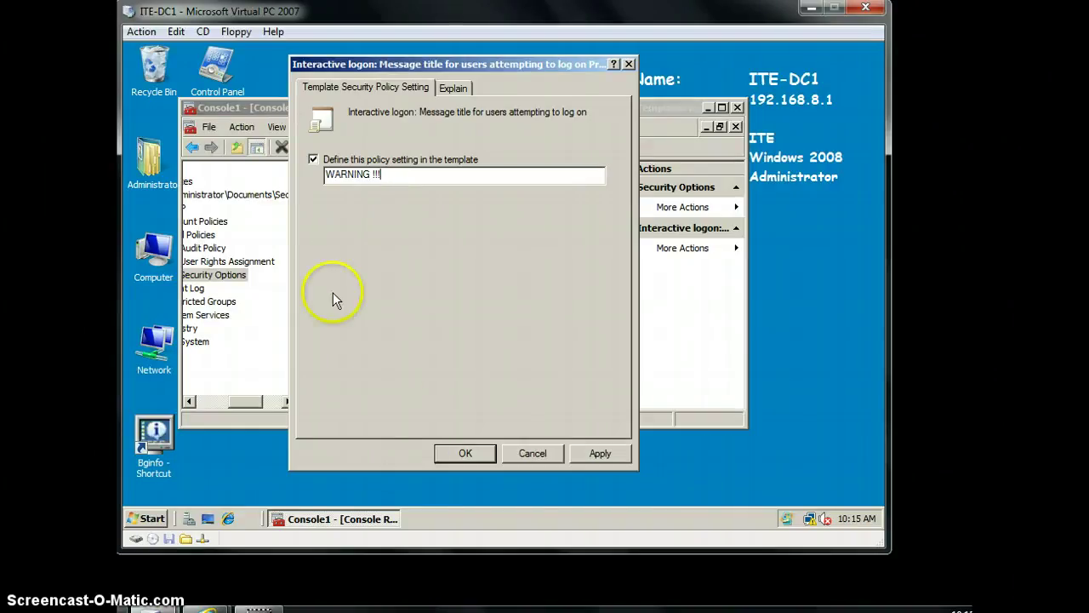
left_click(465, 453)
left_click(463, 452)
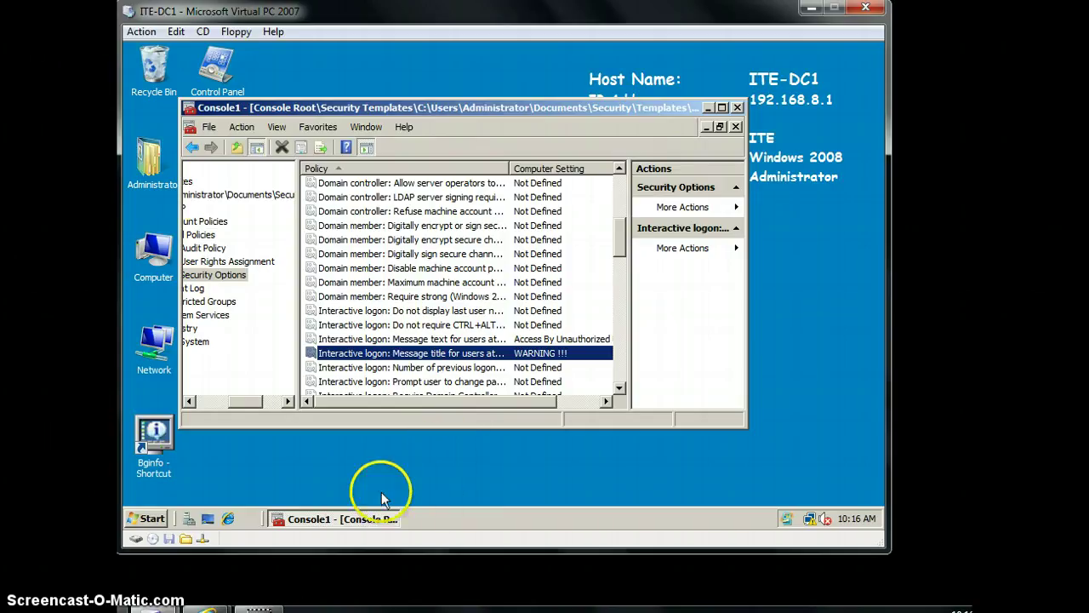
Step: Start adding a file or folder to the SecureXP template's File System node
left_click_drag(246, 401, 220, 401)
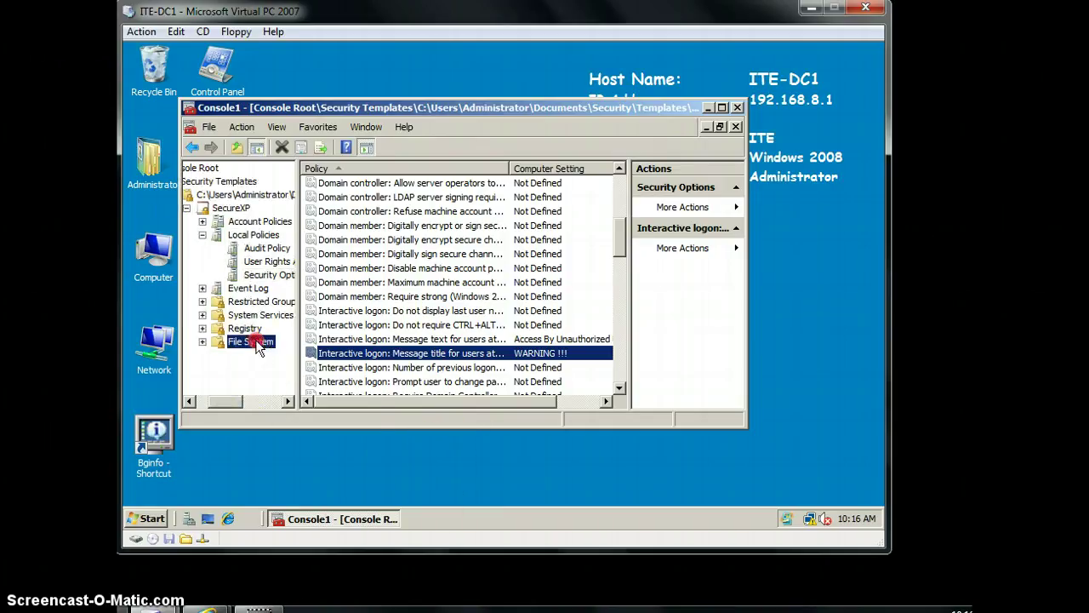
right_click(255, 342)
left_click(287, 365)
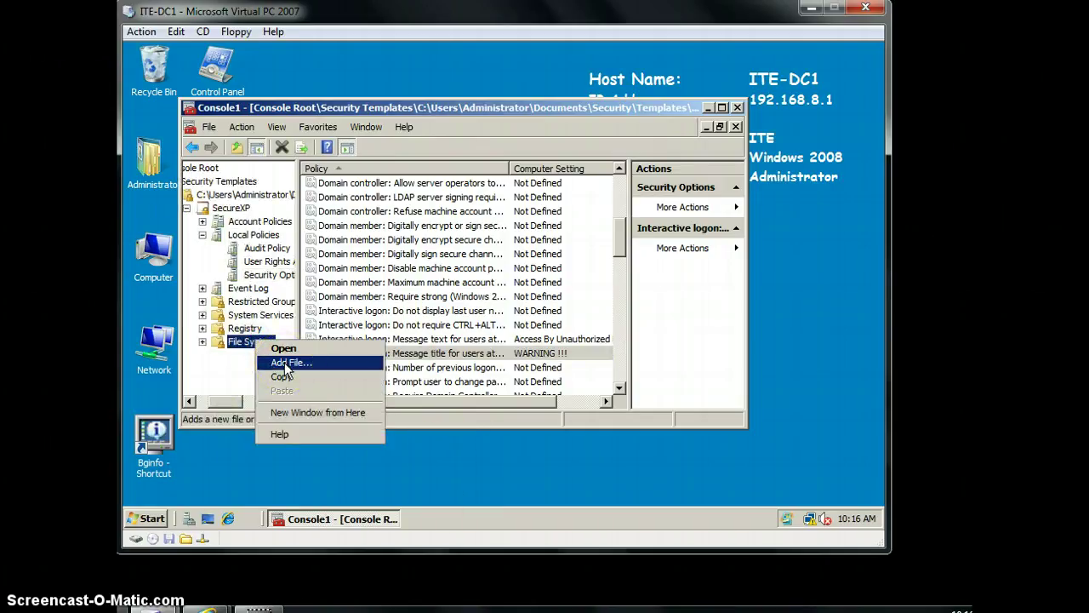
left_click(286, 366)
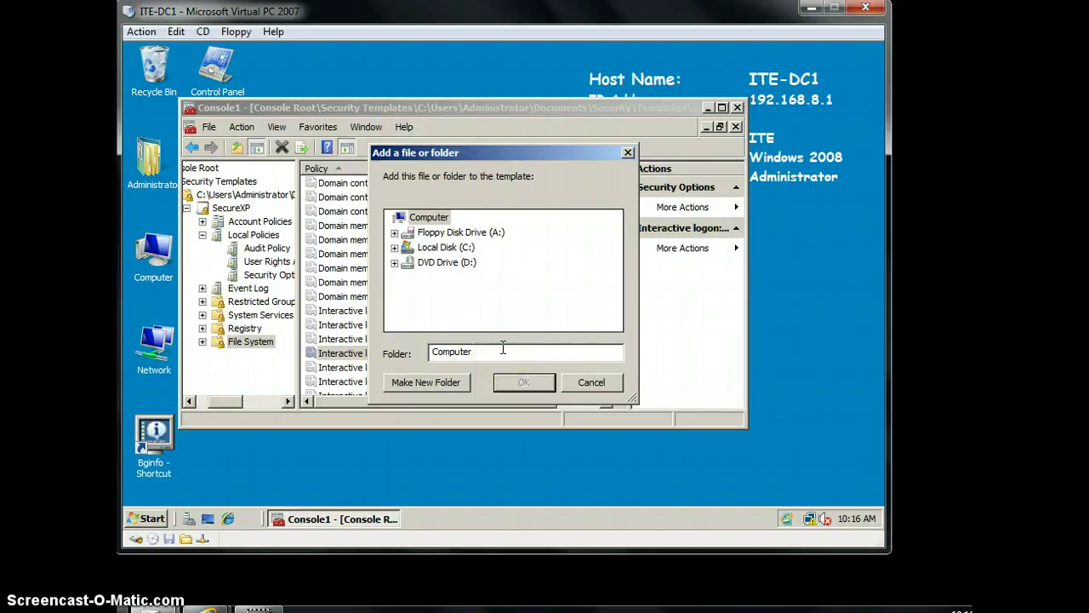
left_click(451, 383)
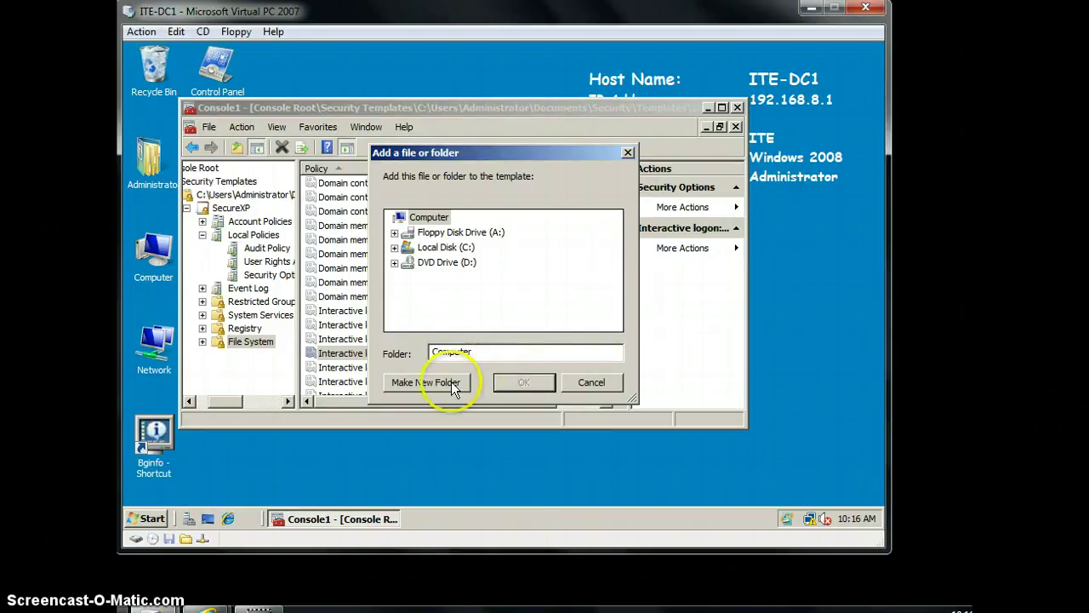
left_click(452, 383)
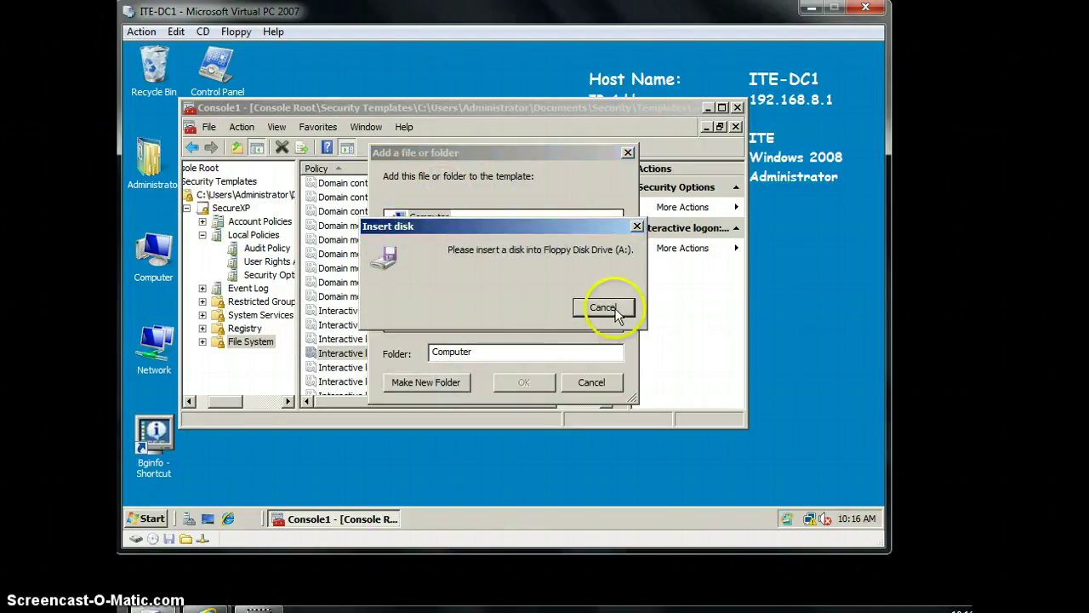
left_click(611, 308)
Step: Choose the Program Files folder on Local Disk (C:) as the folder to add to the template
left_click(394, 247)
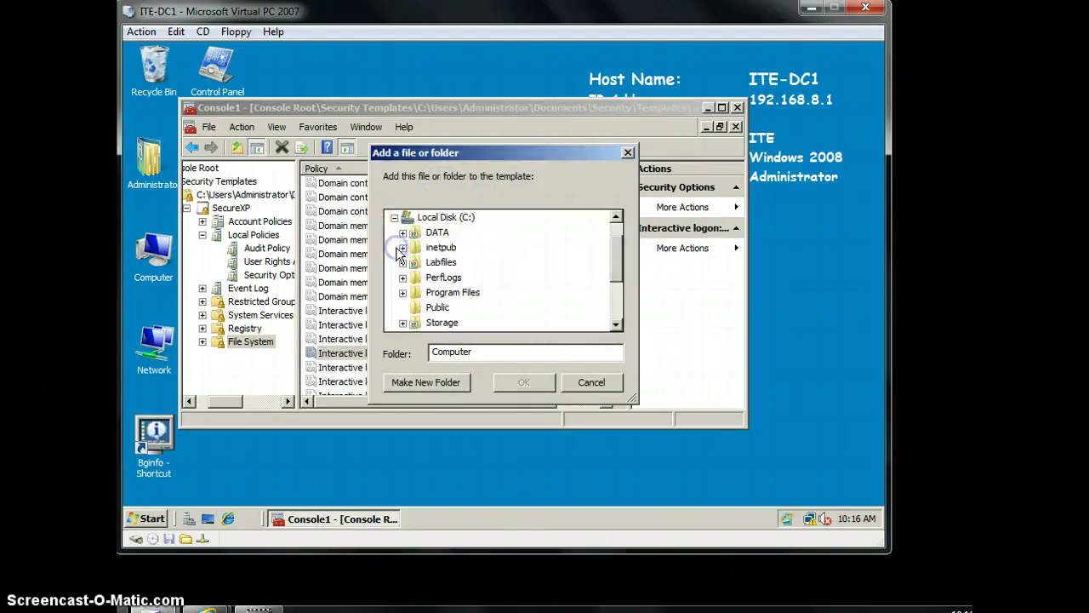
key("l")
key("Right")
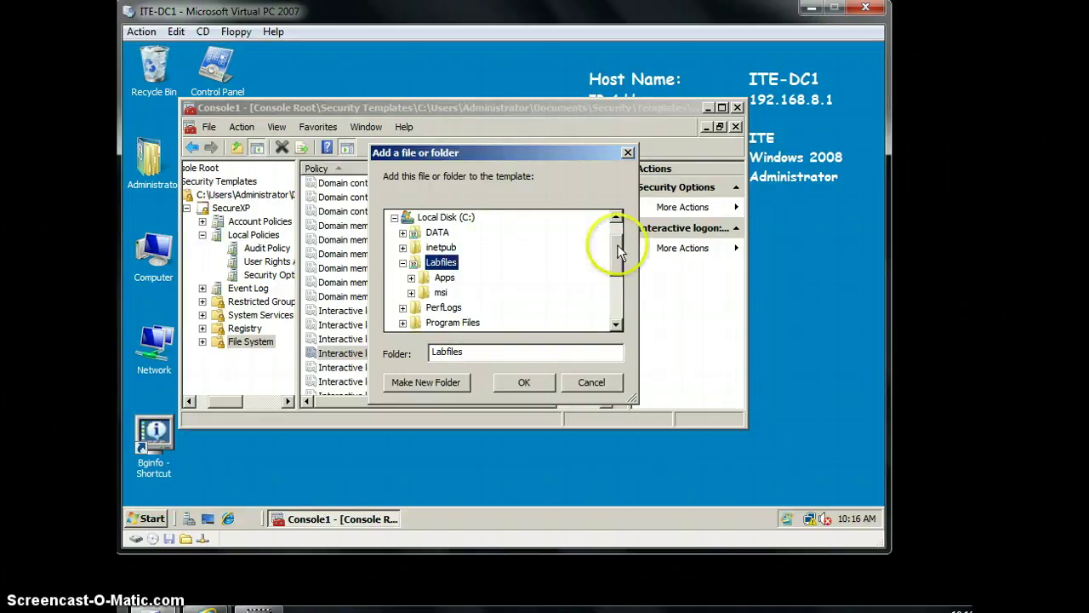
scroll(616, 251, "down", 1)
double_click(503, 277)
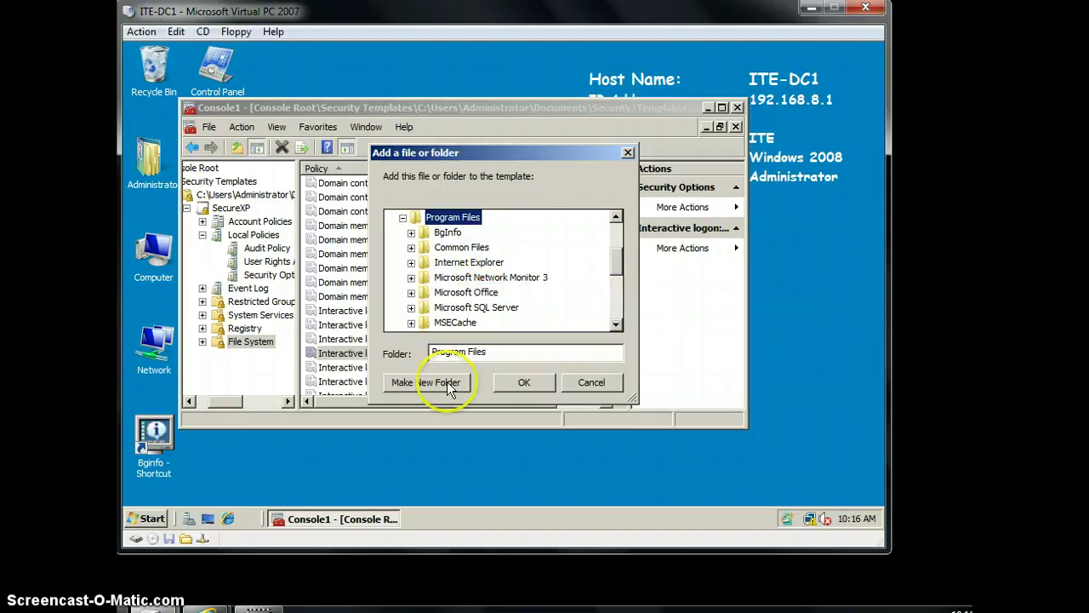
left_click(533, 383)
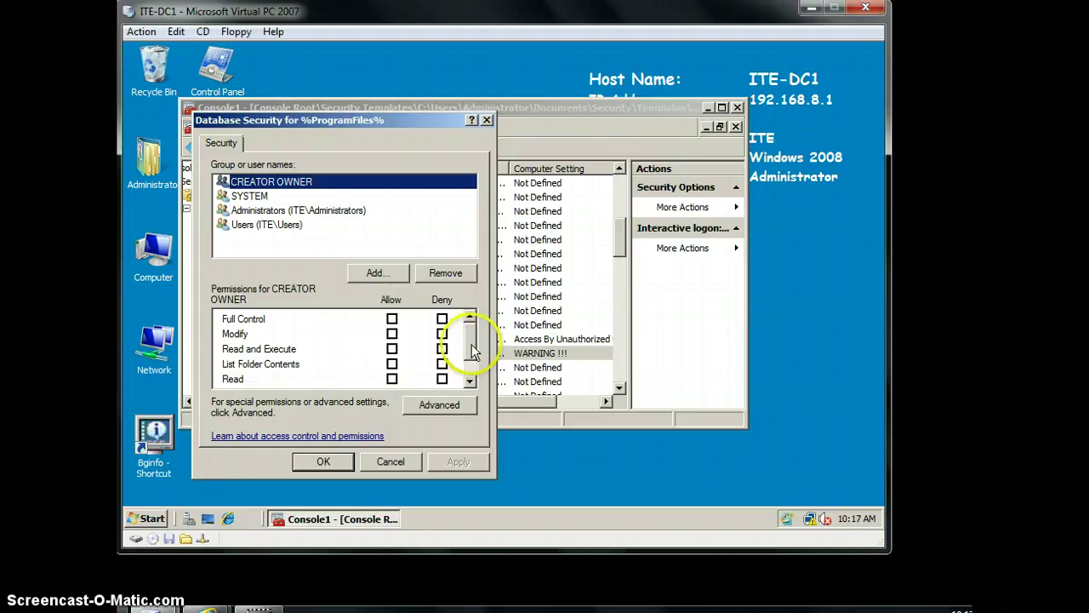
Step: Add the DL_Security group to the database security of %ProgramFiles% and accept the permissions
left_click_drag(473, 364, 460, 338)
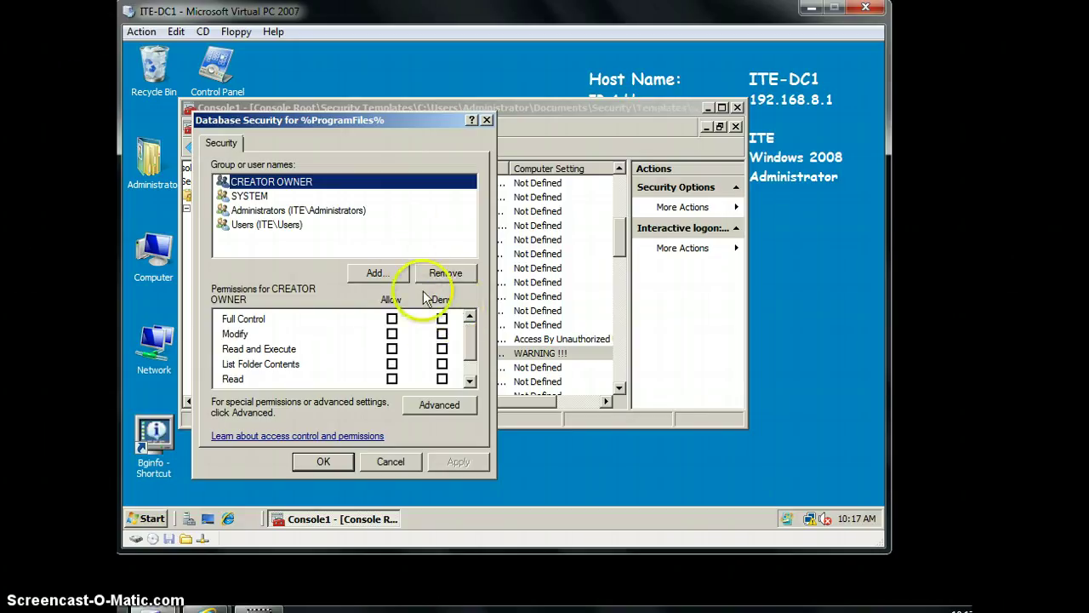
left_click(390, 274)
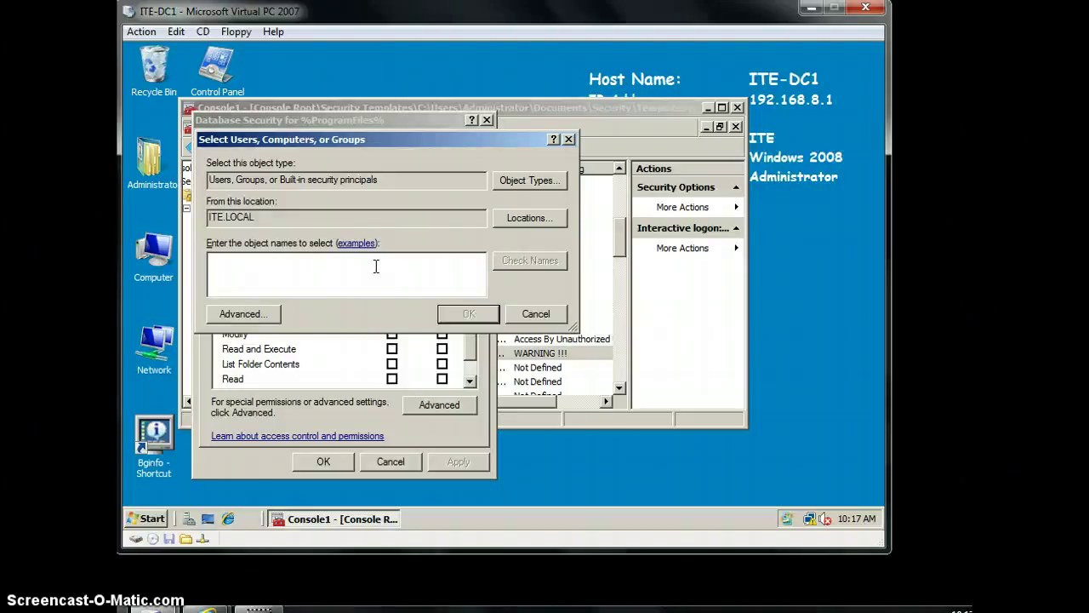
type("DL_Security")
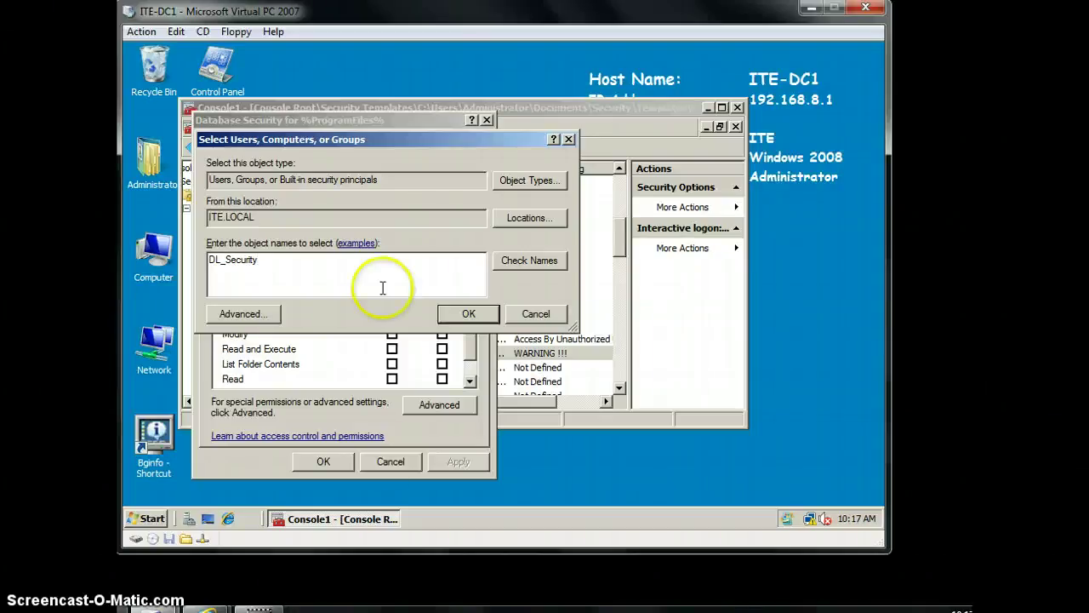
left_click(469, 314)
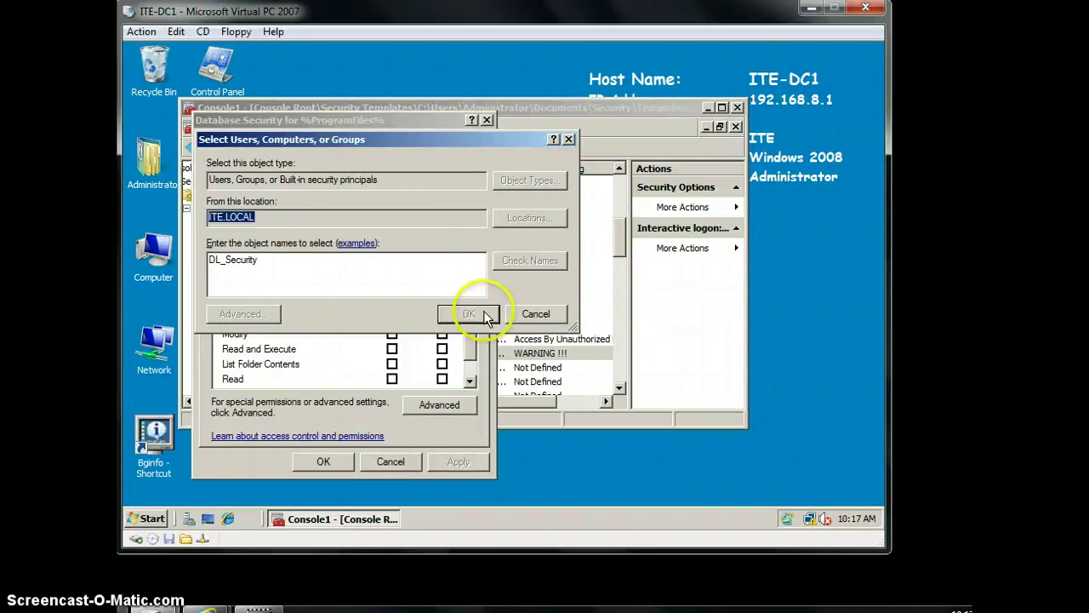
left_click(324, 461)
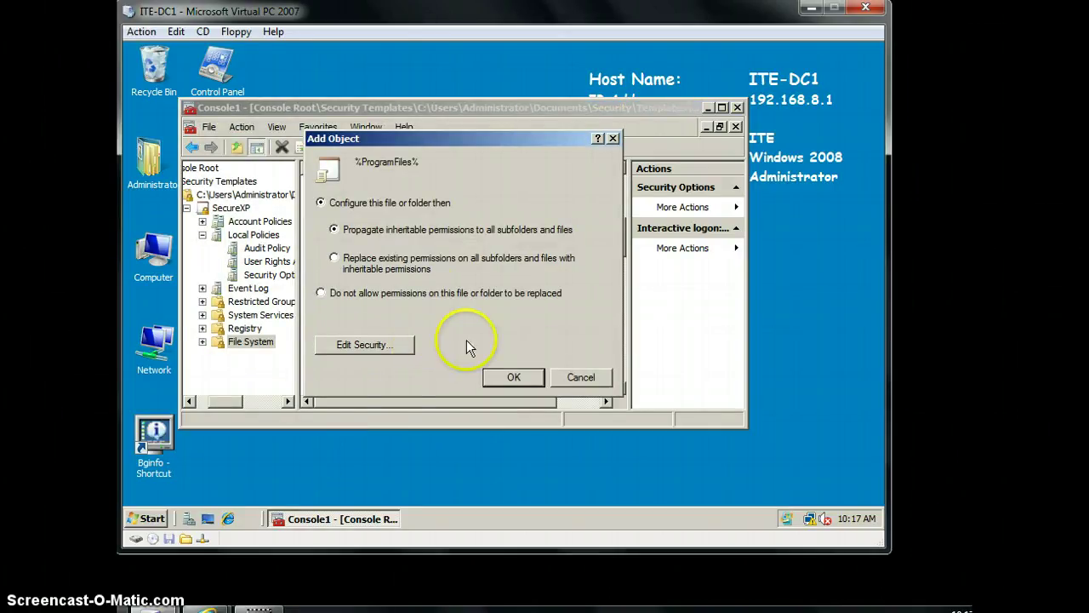
Step: Edit the security of %ProgramFiles% to allow Modify for CREATOR OWNER and apply it
left_click(395, 342)
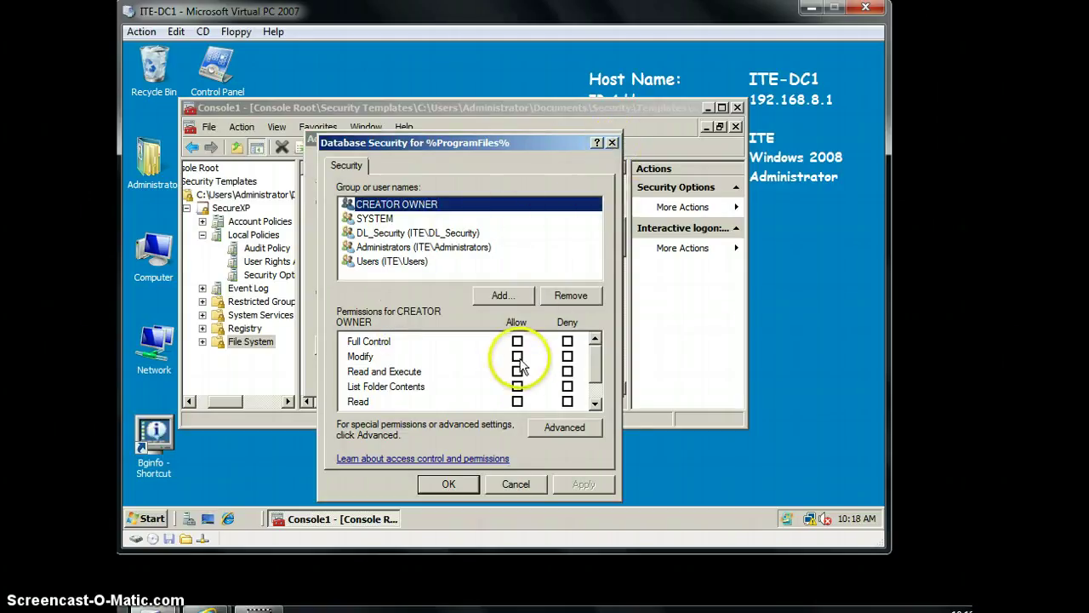
left_click(518, 358)
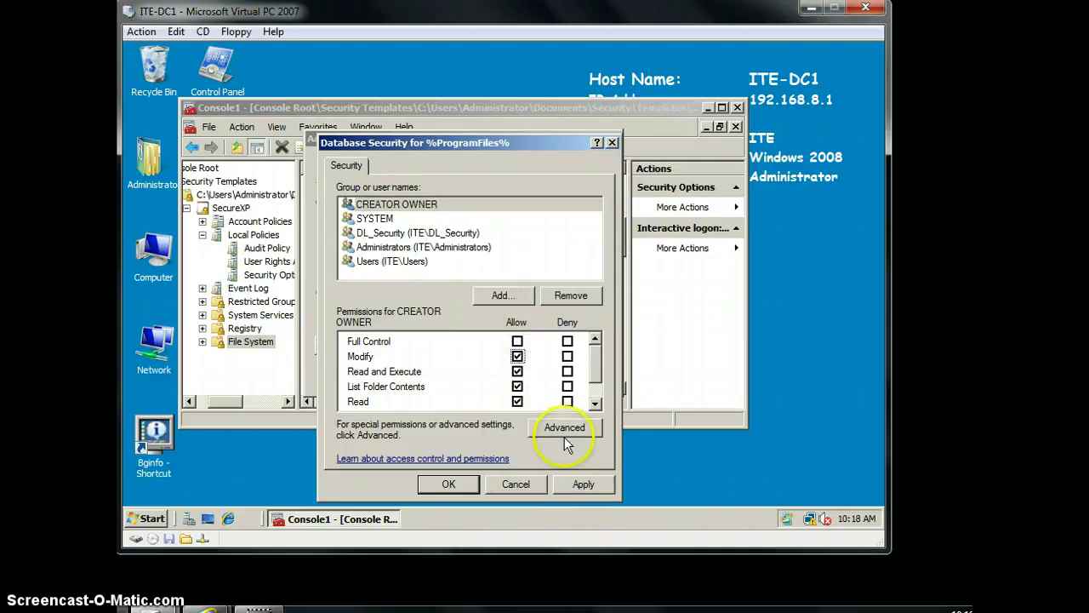
left_click(580, 483)
left_click(448, 483)
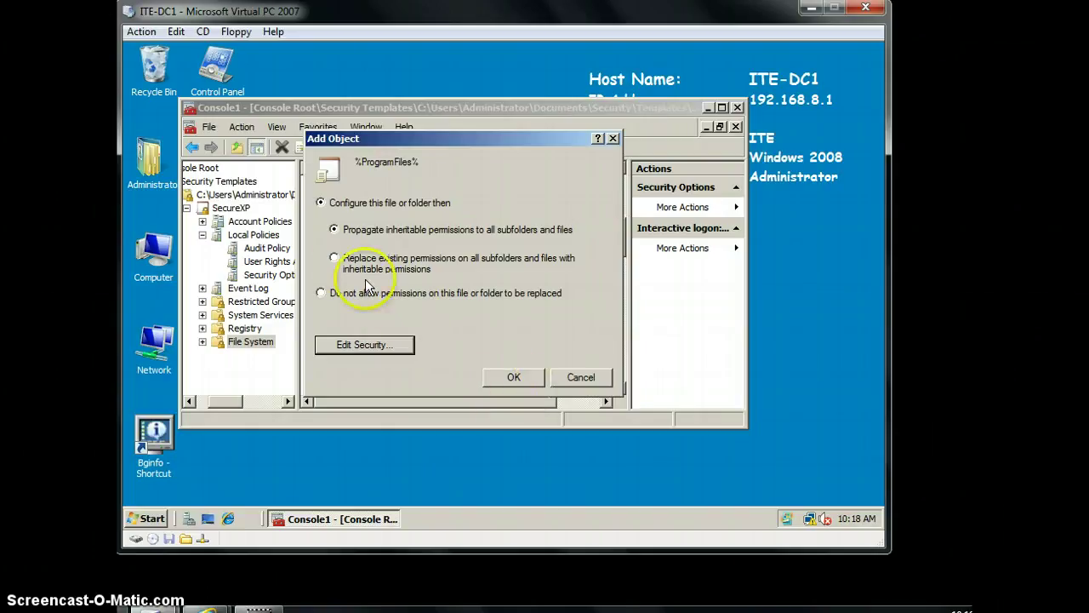
Step: Add the %ProgramFiles% object with inheritable permissions propagated to all subfolders and files
left_click(334, 259)
left_click(334, 230)
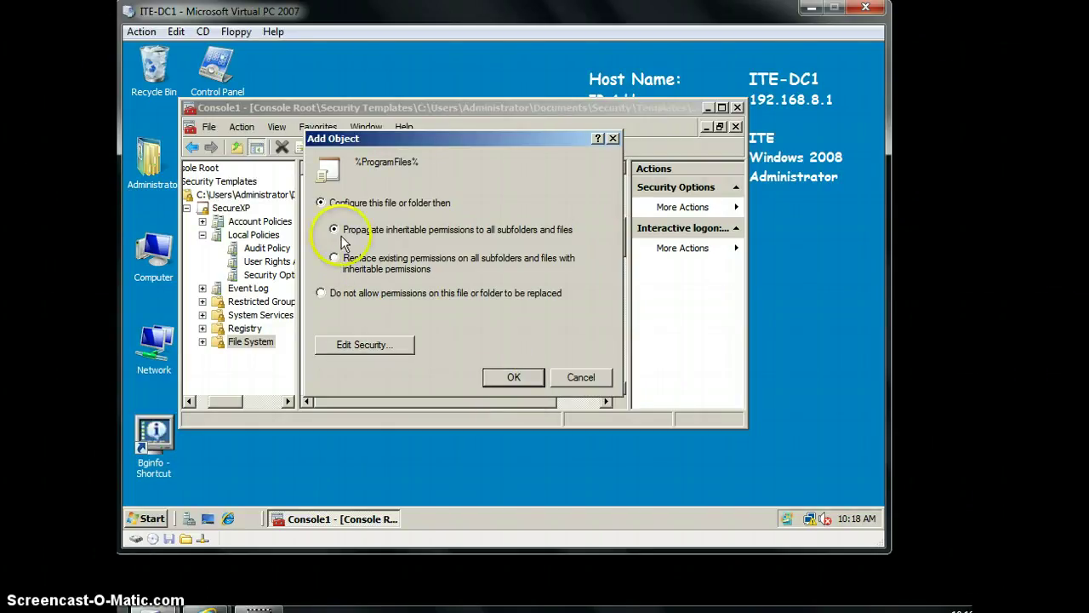
left_click(495, 375)
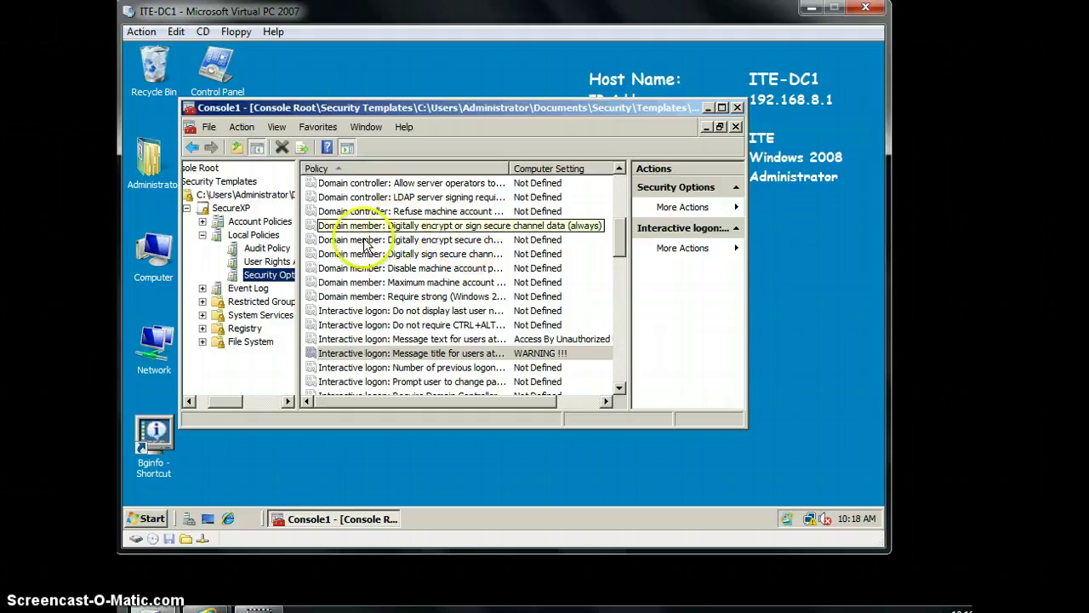
Step: Save the changes to the SecureXP template
right_click(234, 208)
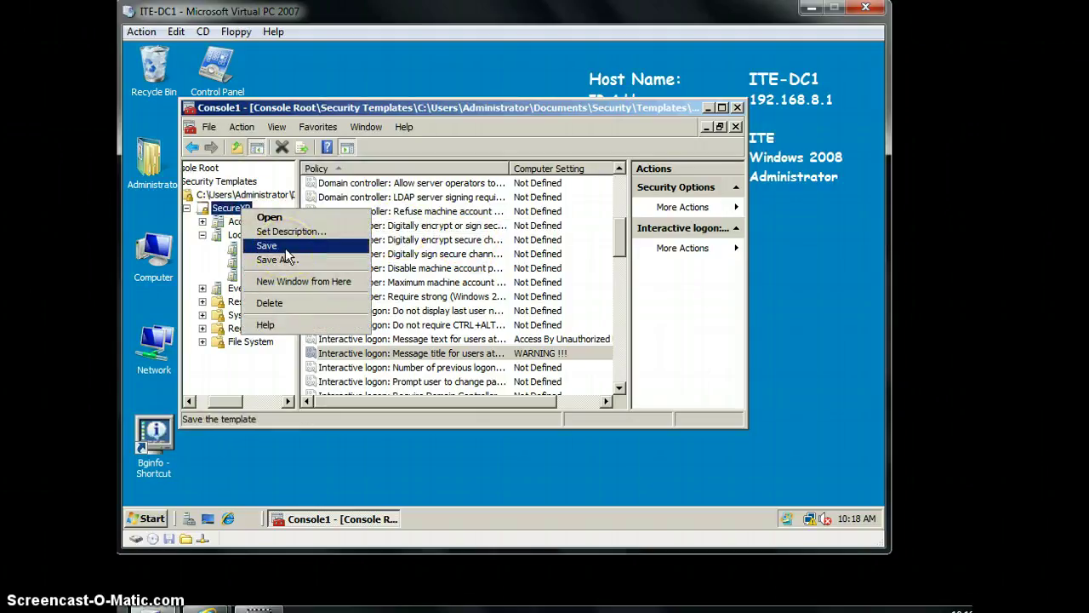
left_click(266, 246)
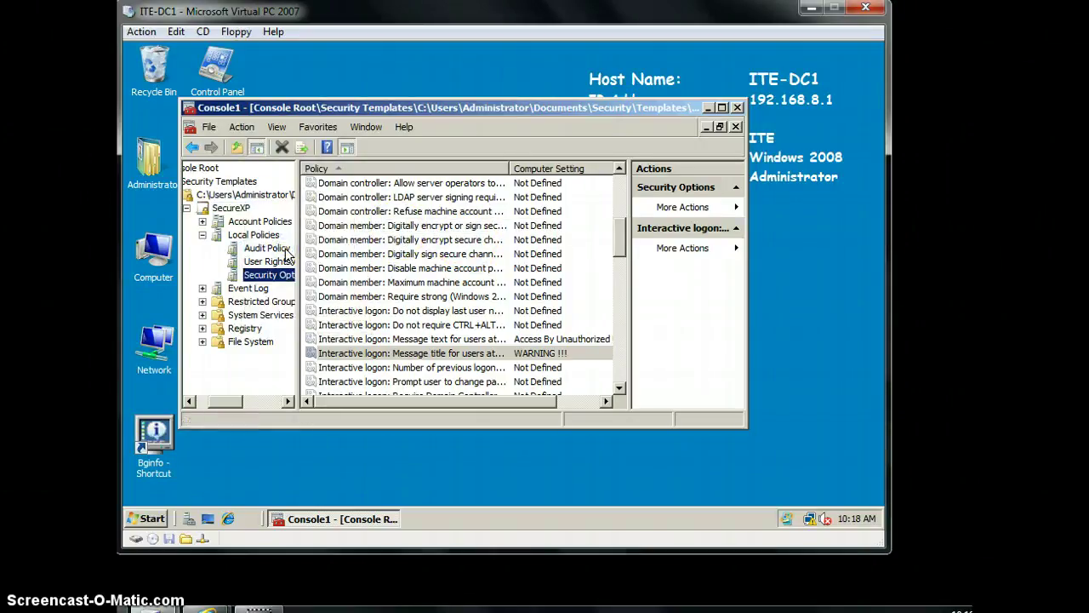
right_click(238, 209)
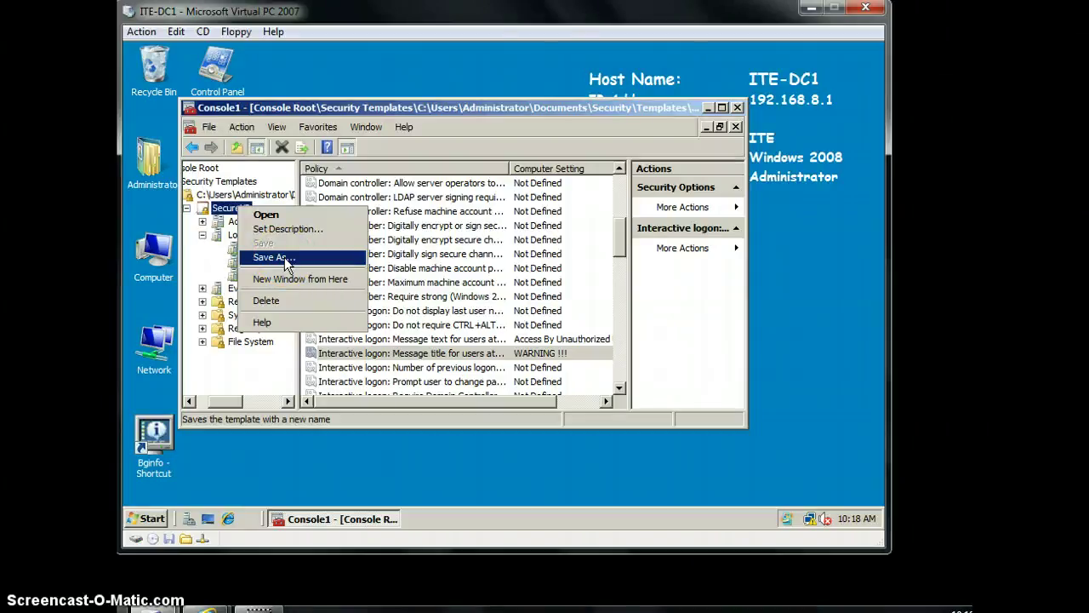
left_click(284, 376)
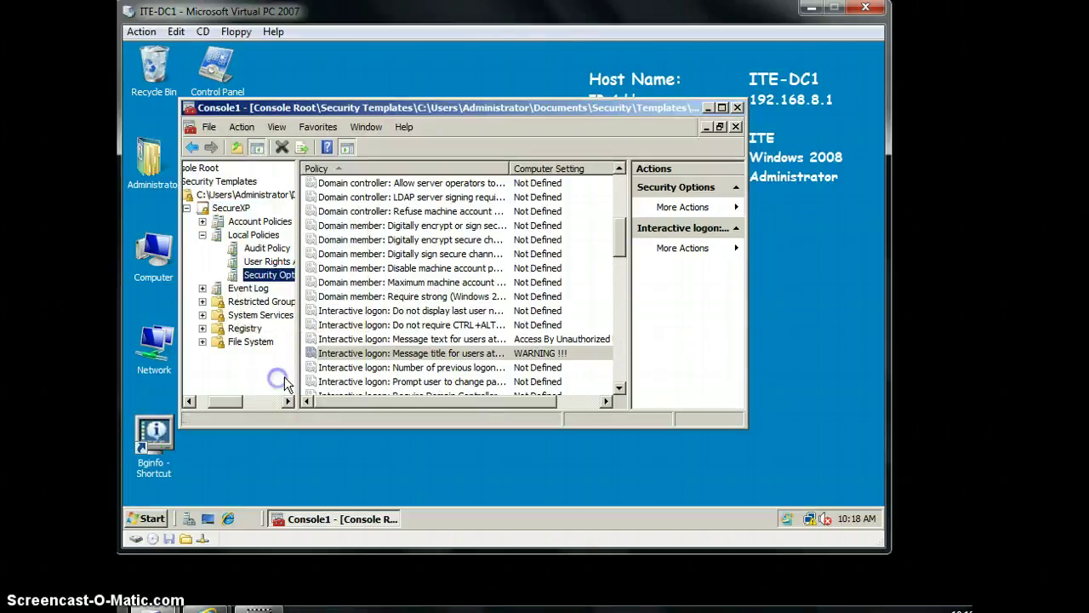
left_click(248, 216)
left_click(248, 210)
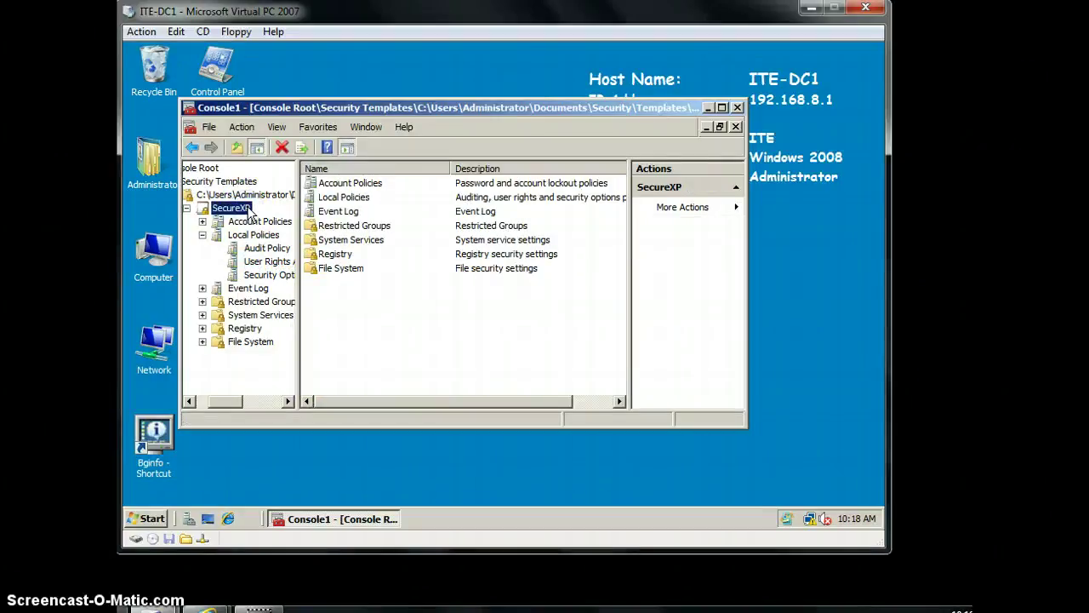
right_click(249, 217)
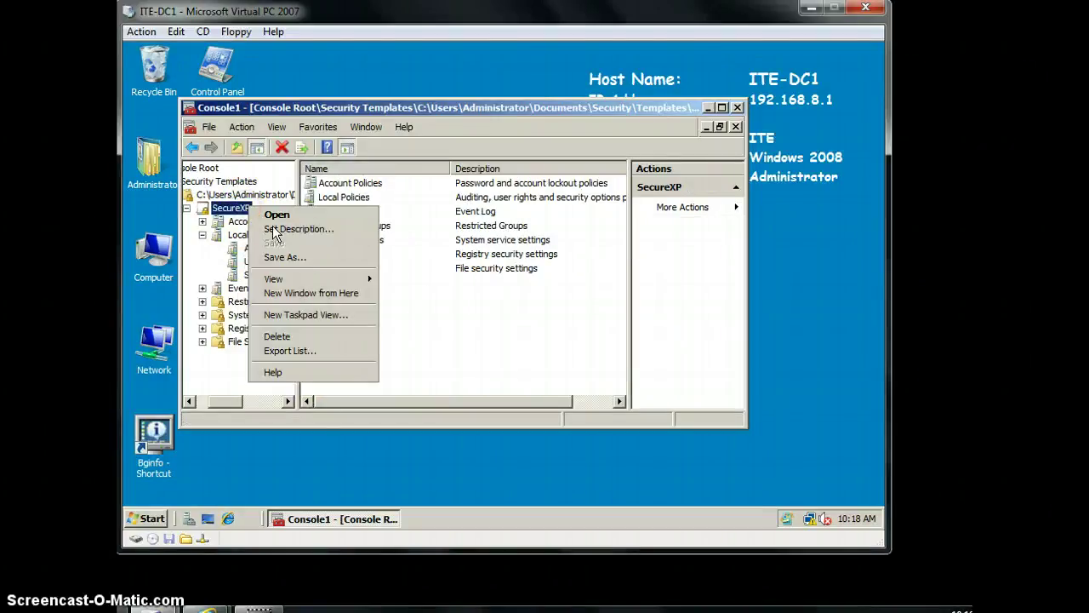
left_click(318, 265)
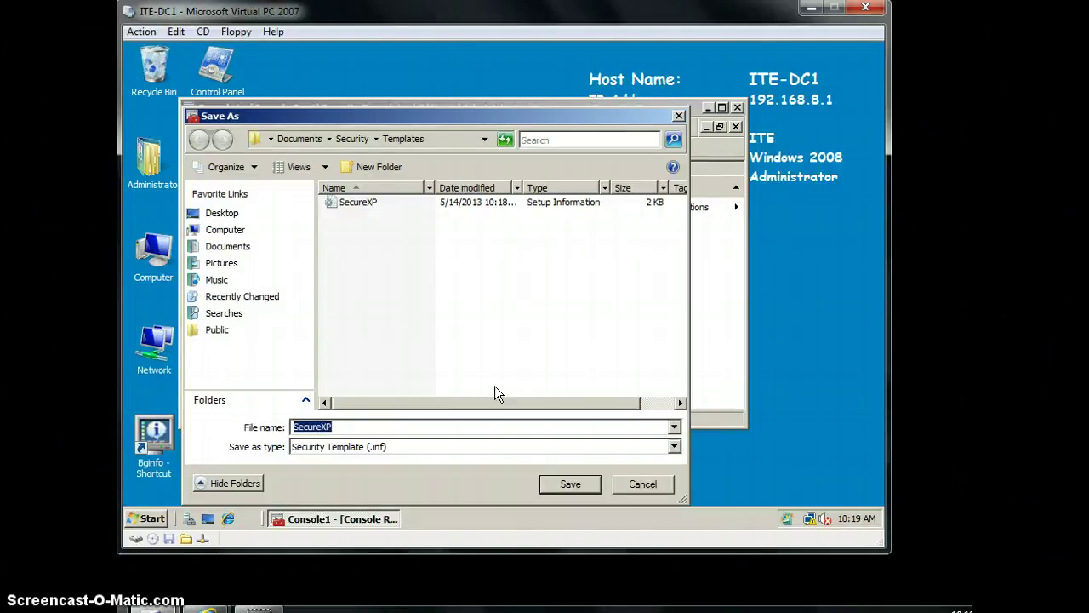
key("BackSpace")
type("Se")
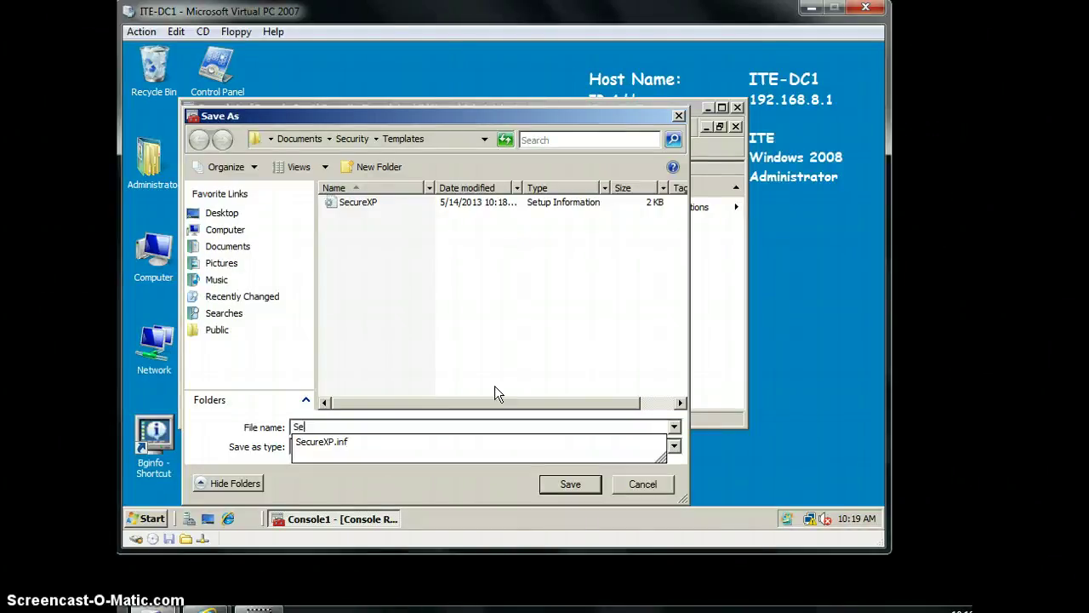
type("curity")
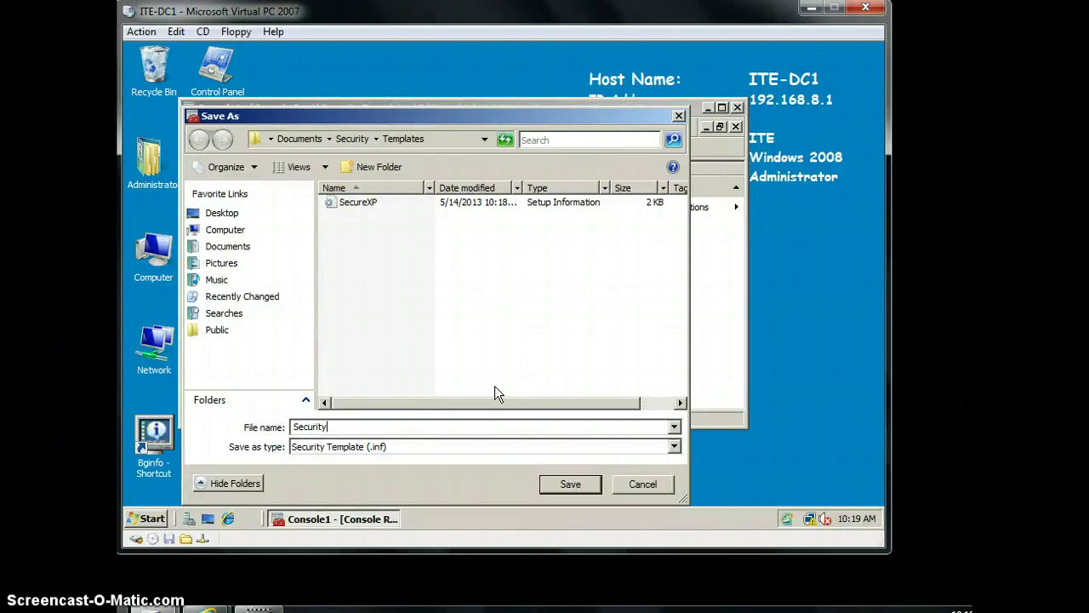
type(" Templates")
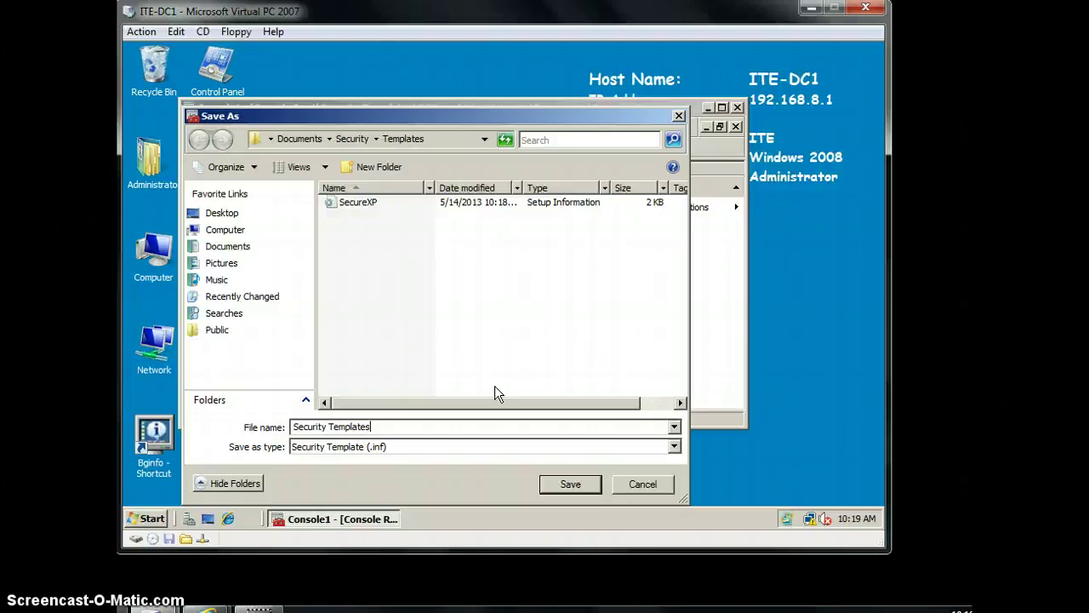
left_click(679, 115)
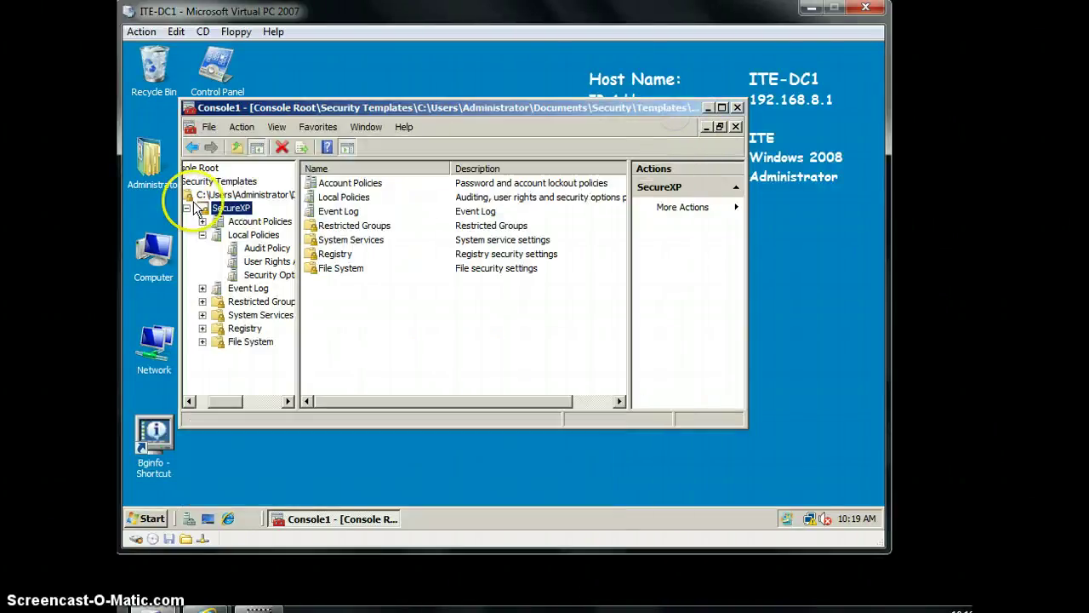
left_click(269, 274)
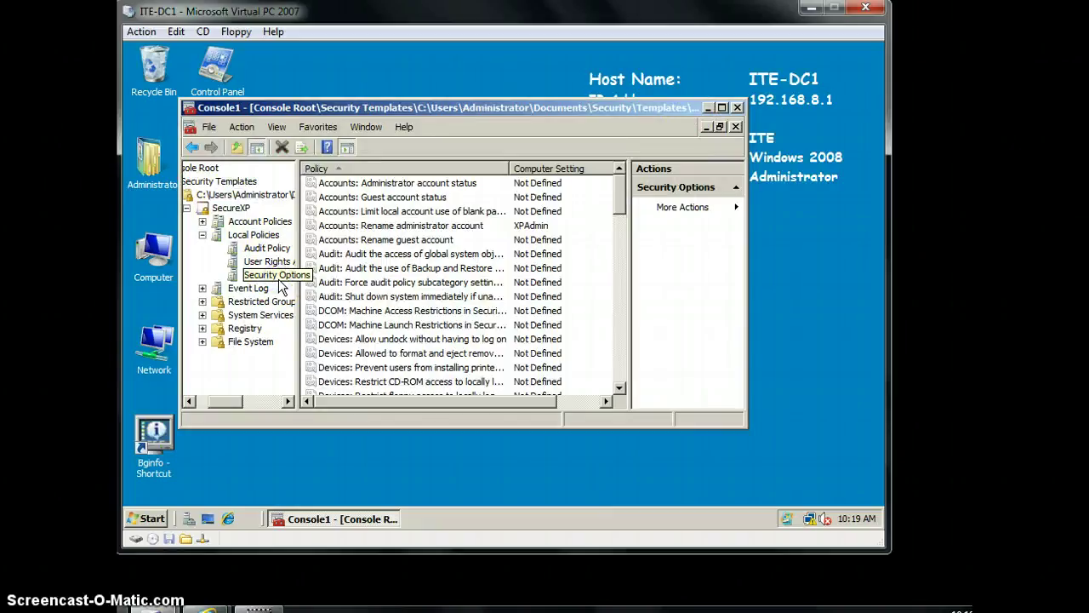
mouse_move(236, 401)
left_mouse_down()
mouse_move(253, 398)
mouse_move(226, 400)
left_mouse_up()
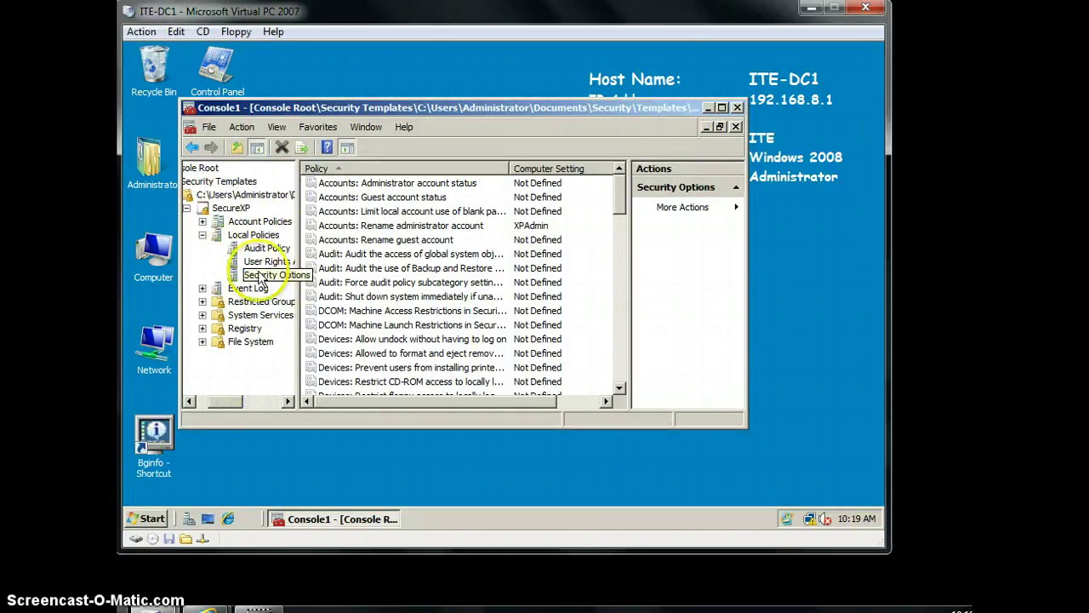
Step: Save a copy of the SecureXP template as "Security Templates" in the Documents\Security\Templates folder, in the Security Template (.inf) format
right_click(230, 211)
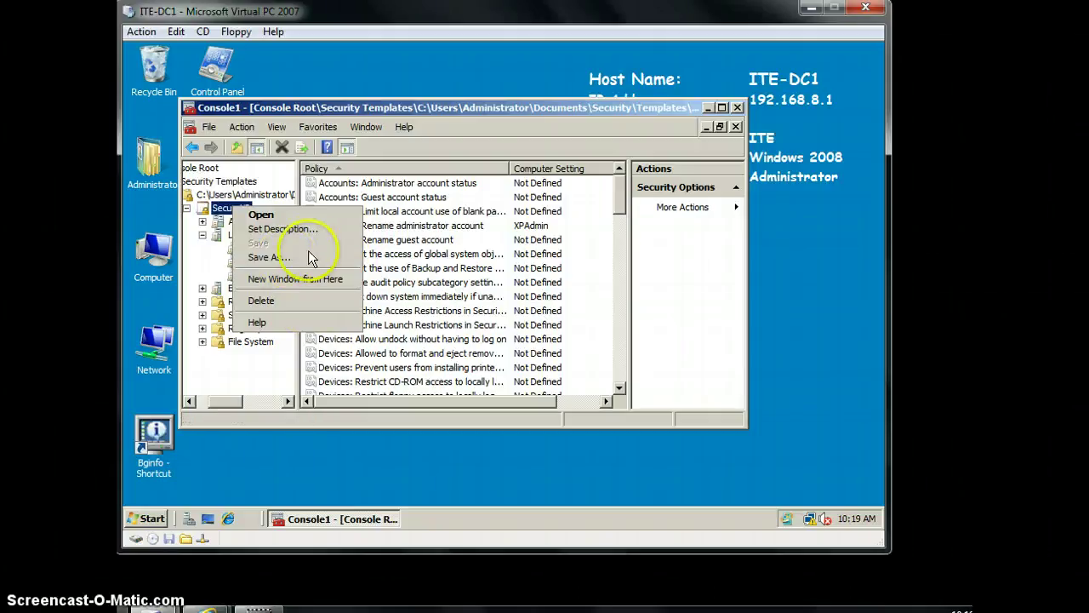
left_click(287, 258)
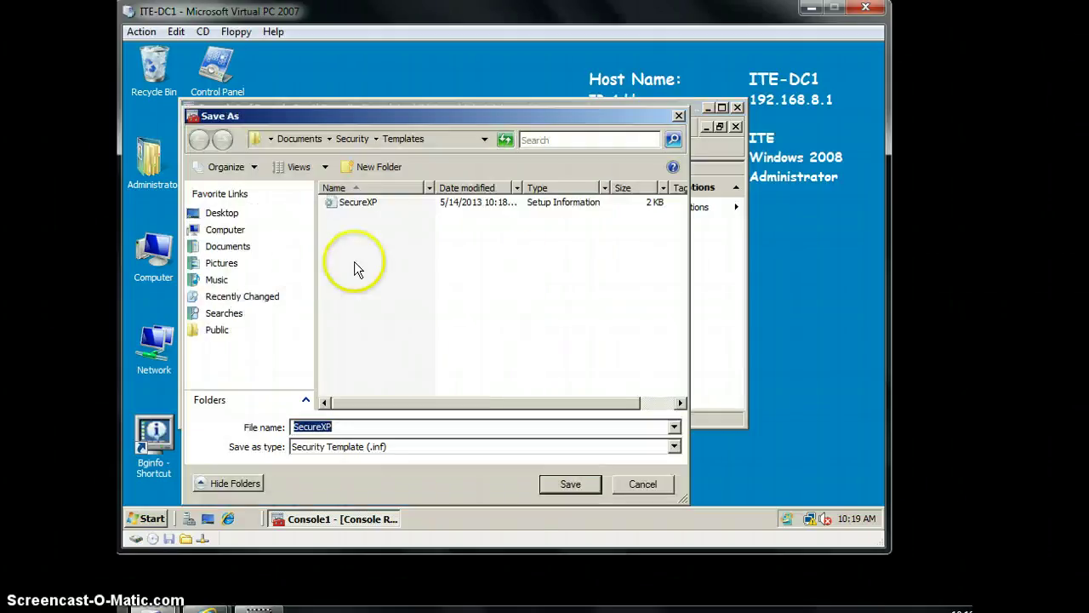
left_click(474, 428)
key("BackSpace")
key("BackSpace")
type("ity rte")
key("BackSpace")
key("BackSpace")
key("BackSpace")
type("Tempal")
key("BackSpace")
key("BackSpace")
type("lates")
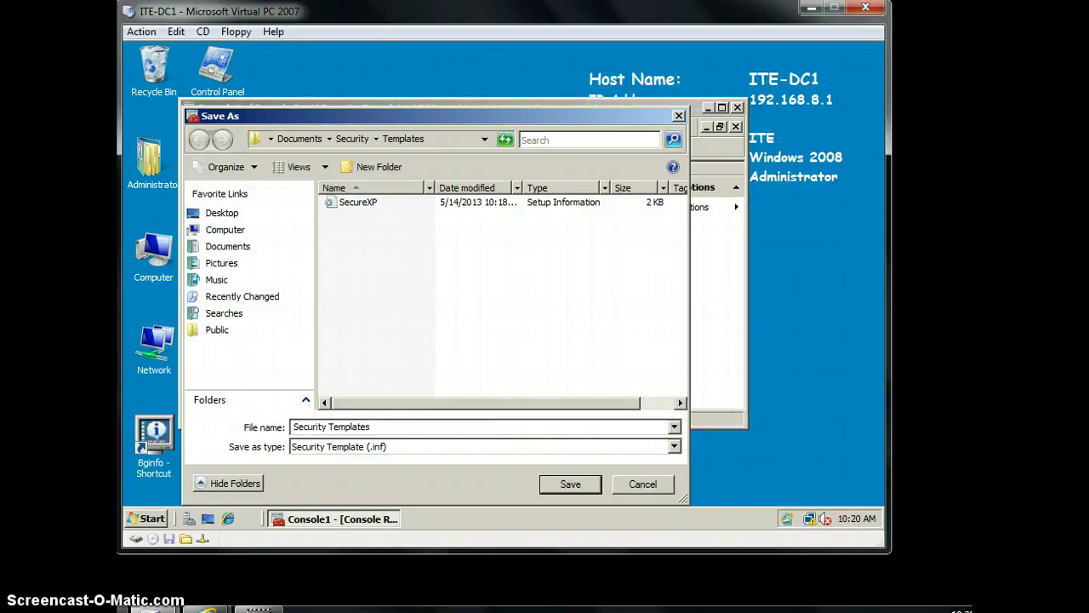
left_click(577, 484)
Step: Examine the policy categories inside the Security Templates copy and return to the list of templates
double_click(358, 197)
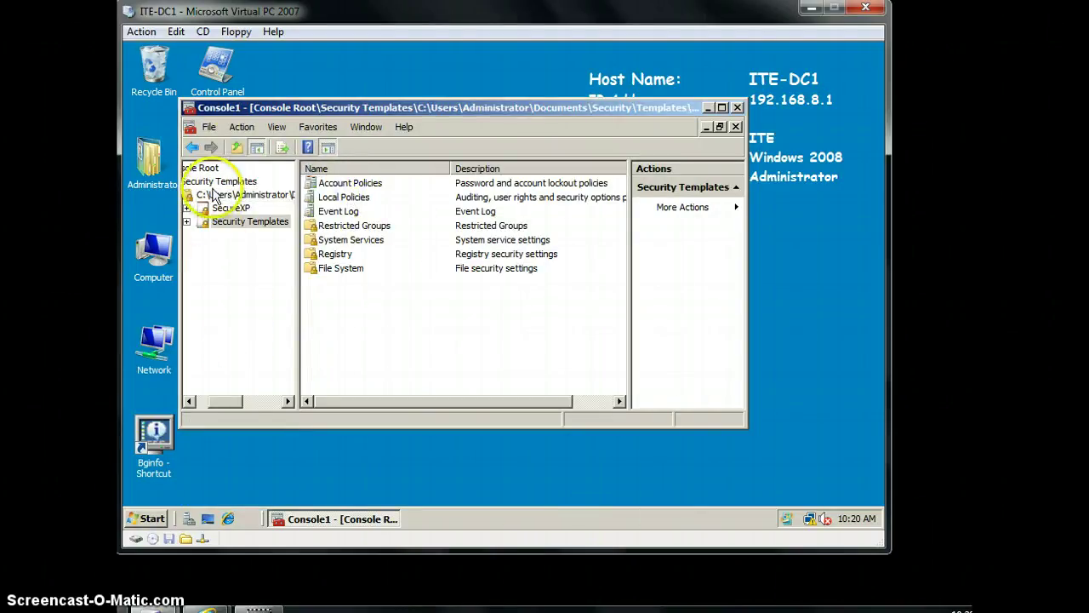
left_click(192, 147)
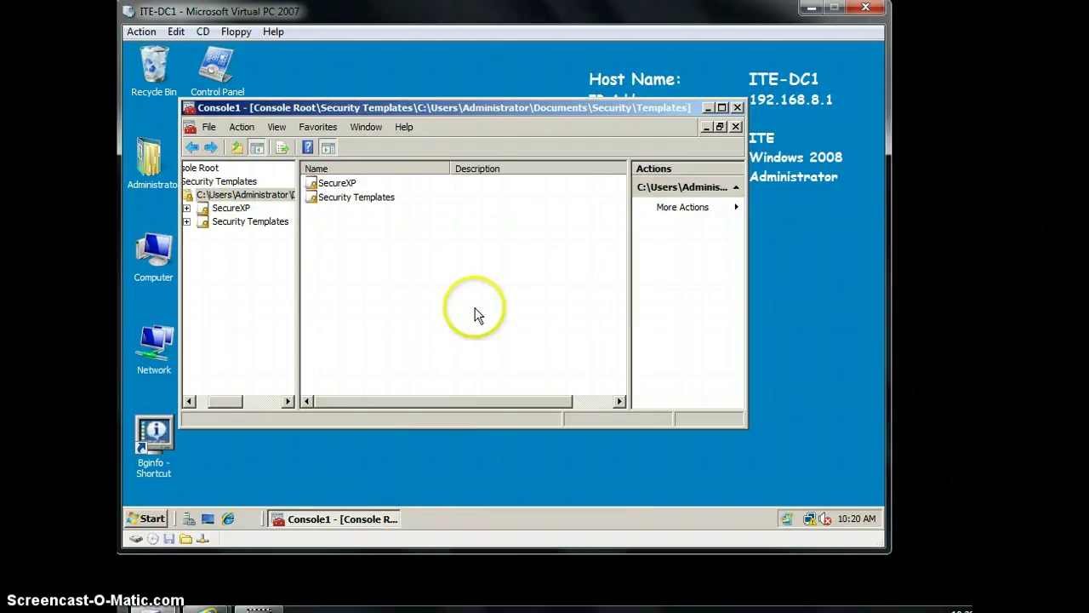
left_click(280, 195)
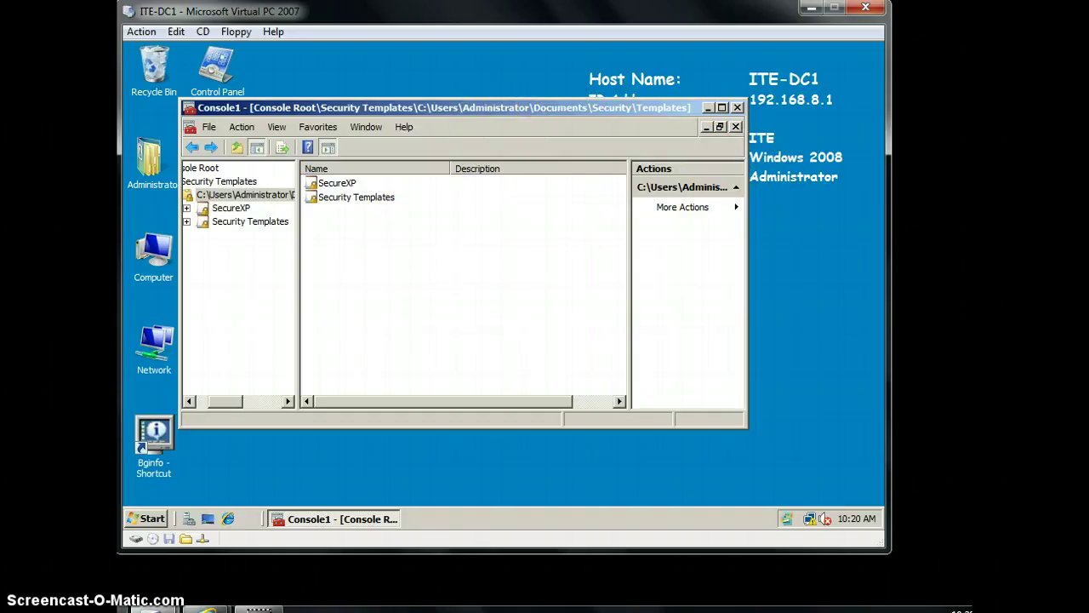
double_click(353, 197)
left_click(190, 147)
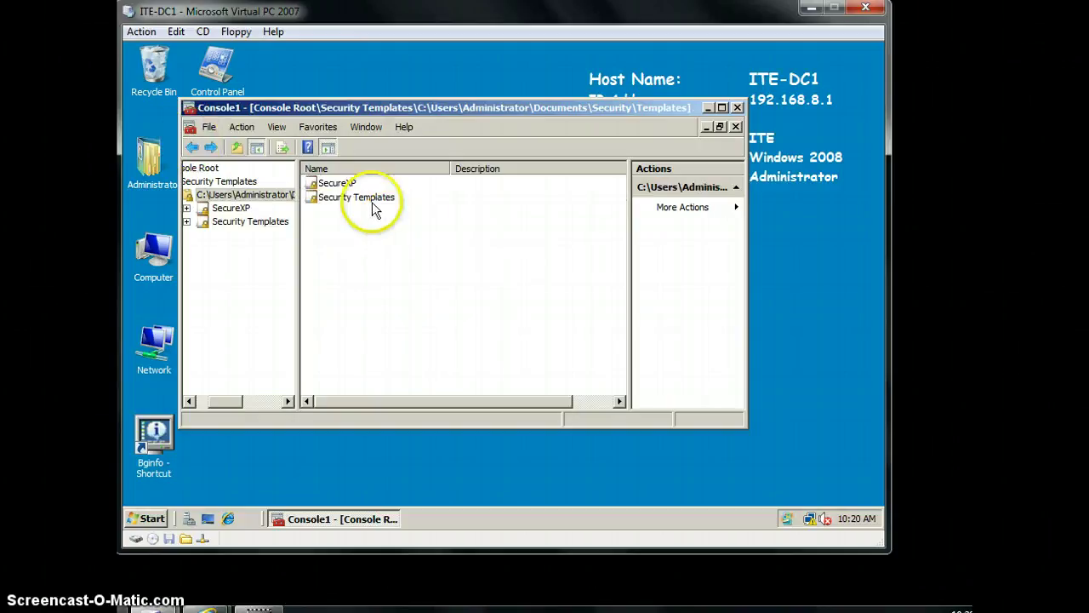
right_click(364, 197)
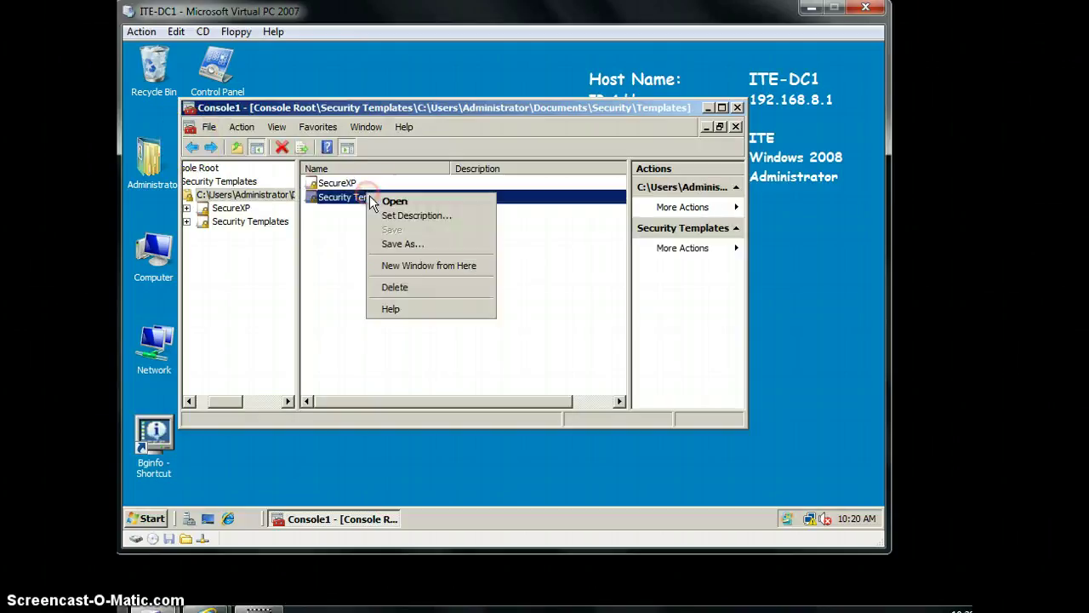
left_click(427, 217)
left_click(458, 246)
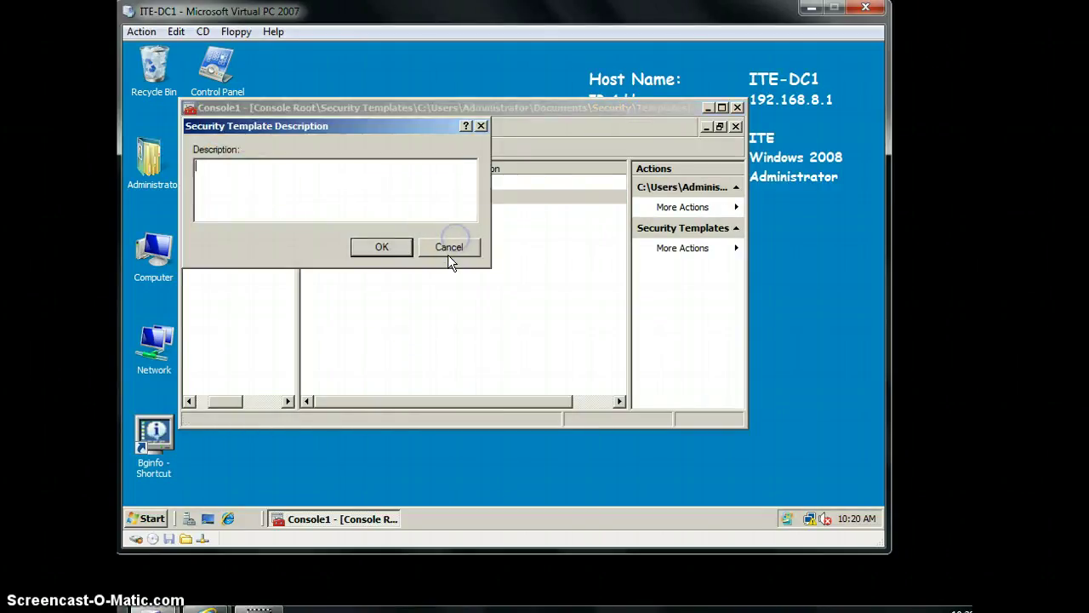
Step: Examine the policy categories inside the SecureXP template and return to the list of templates
double_click(426, 183)
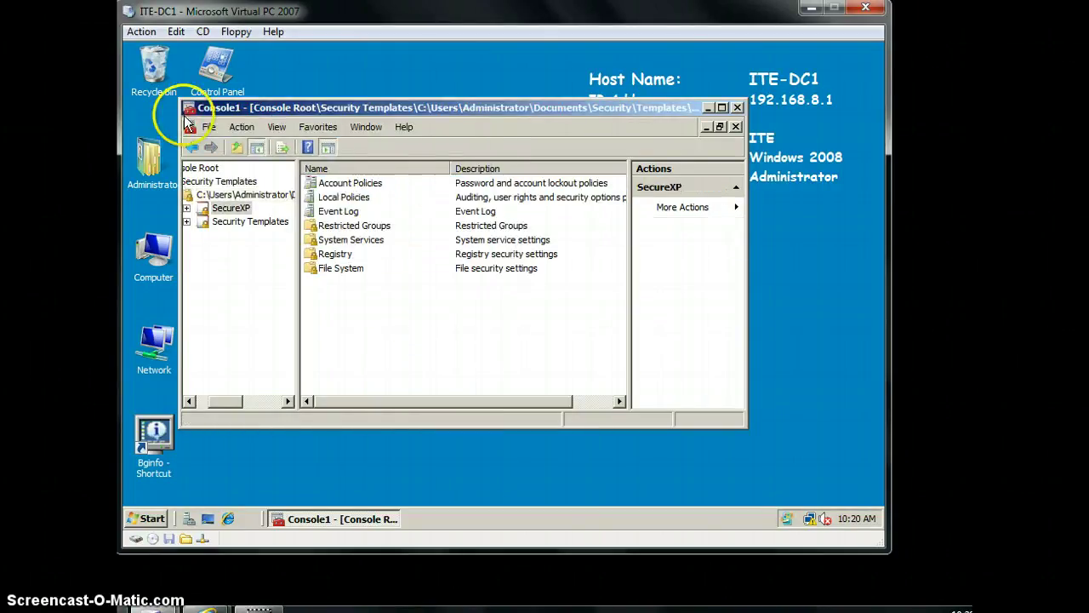
left_click(193, 148)
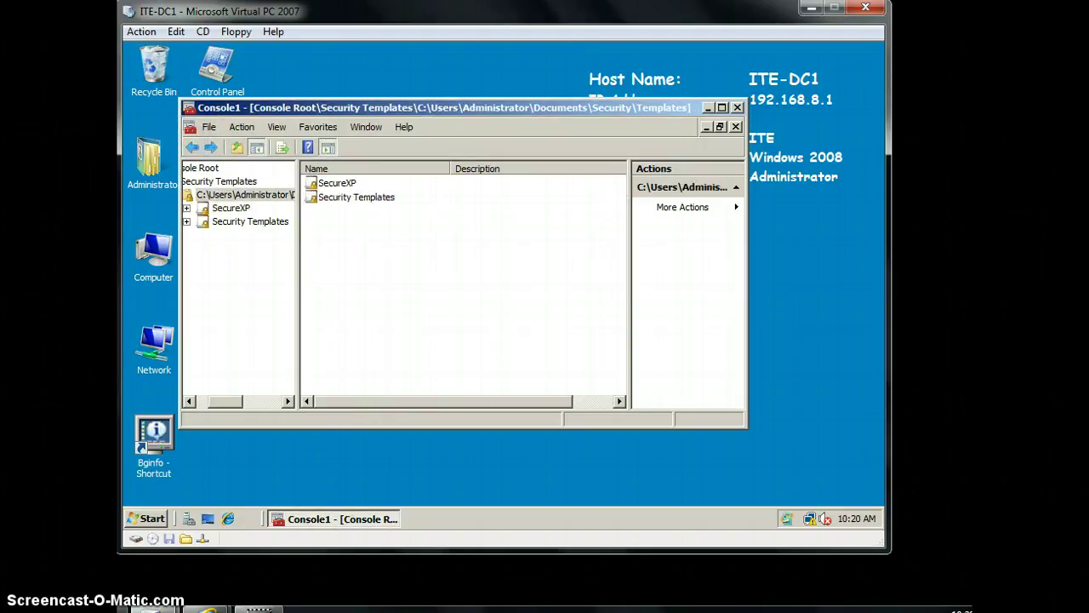